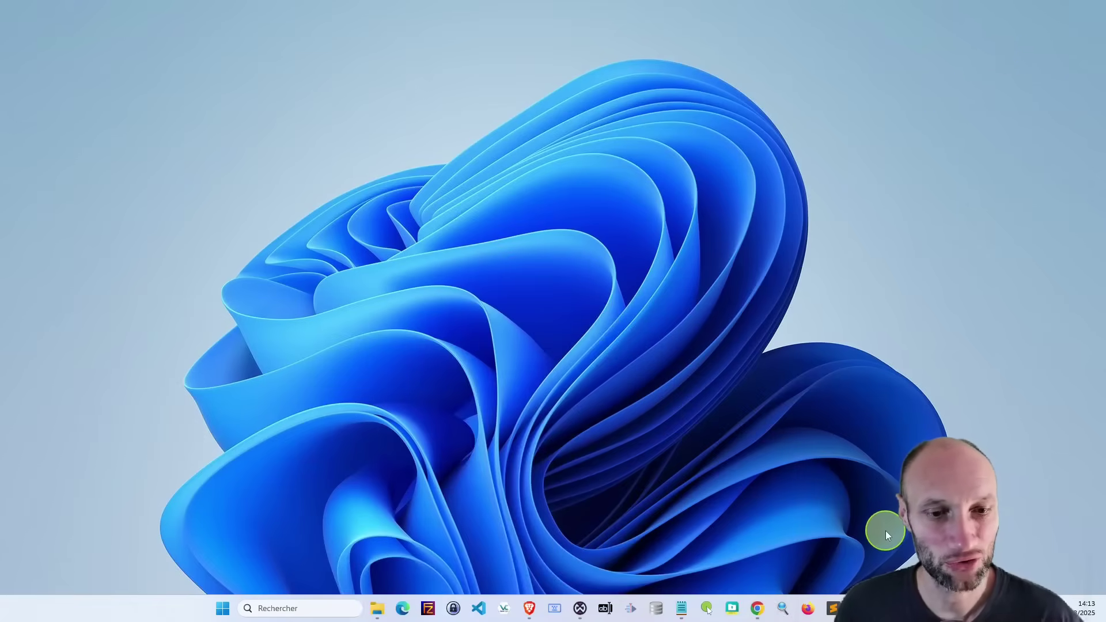
# Bring the Olive website forward in Chrome and open its GitHub old-downloads link in a new tab
pyautogui.click(757, 608)
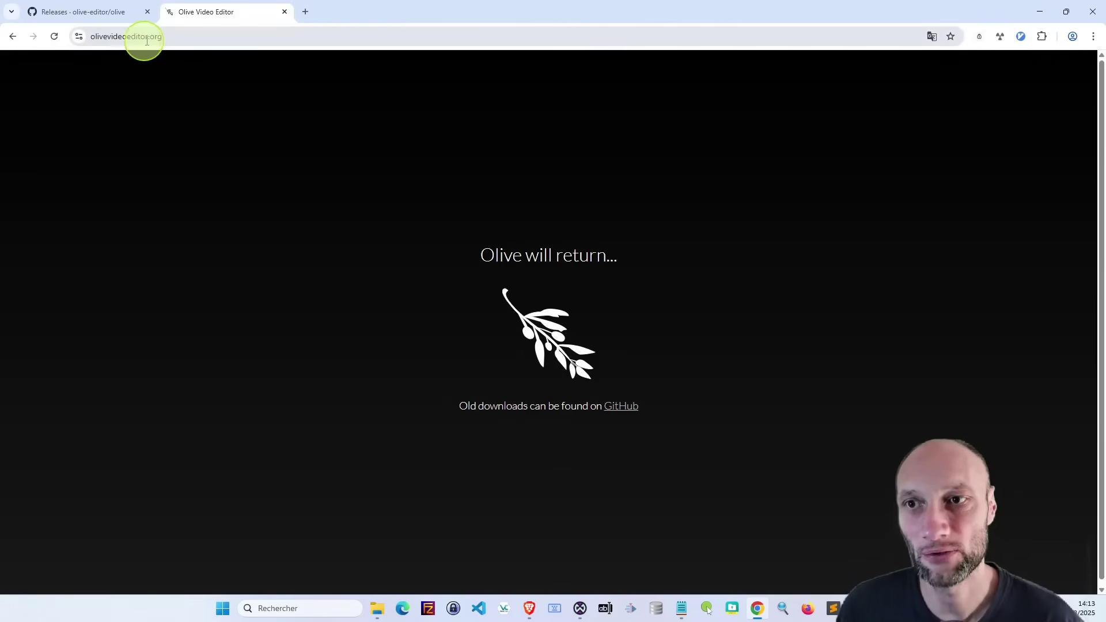
pyautogui.moveTo(470, 253); pyautogui.dragTo(650, 257)
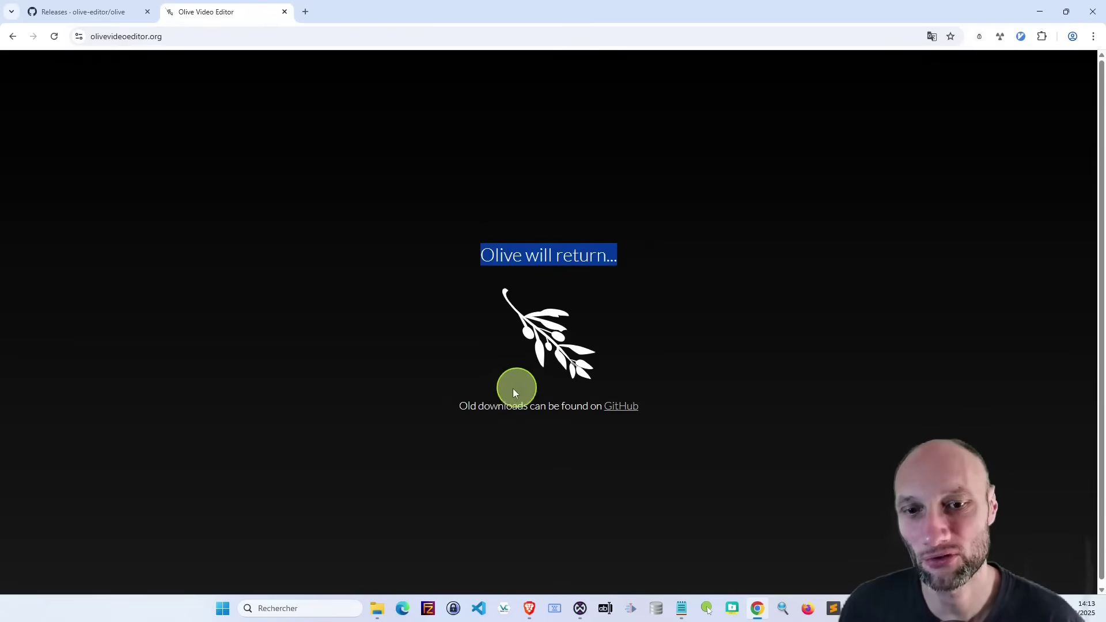
pyautogui.moveTo(458, 405); pyautogui.dragTo(641, 407)
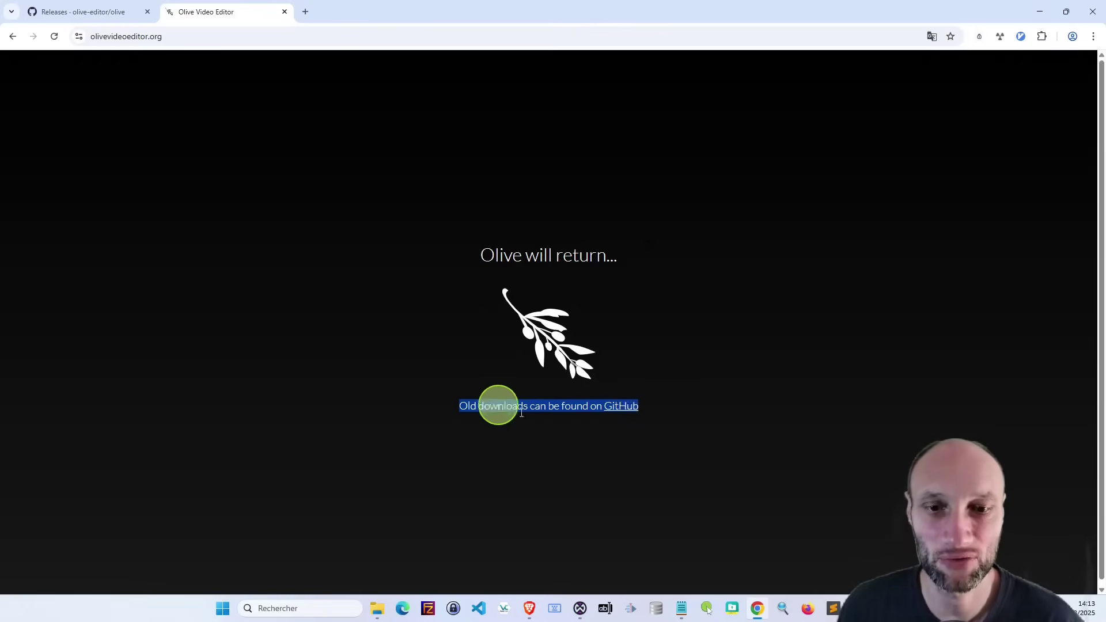
pyautogui.middleClick(621, 409)
# On the GitHub releases page, expand the Assets list of the 0.2.0-nightly unstable build
pyautogui.click(352, 12)
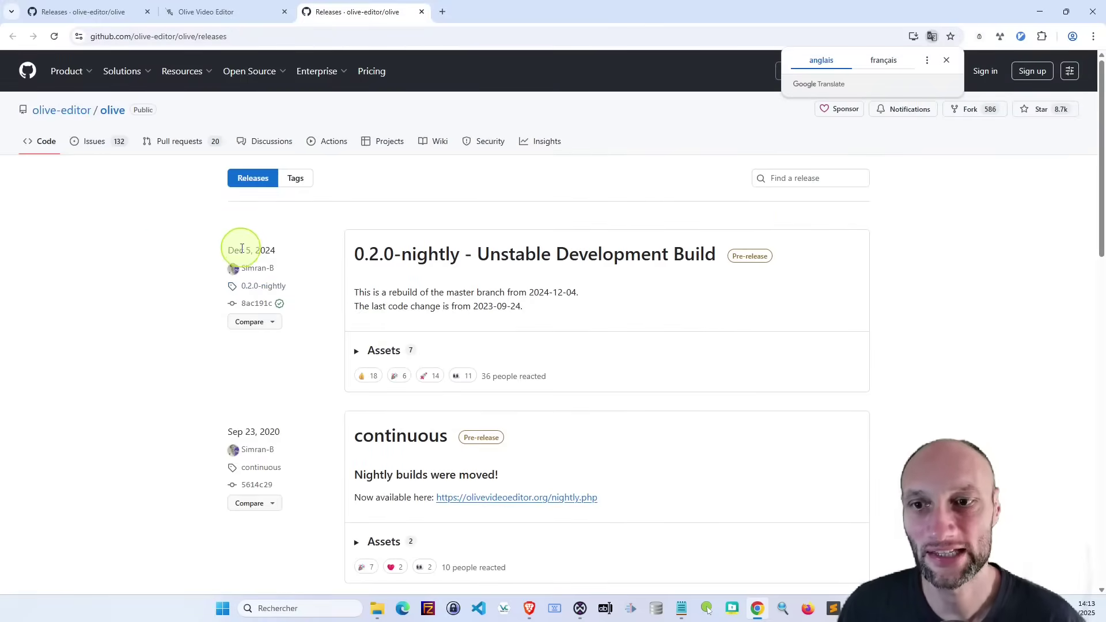
pyautogui.moveTo(242, 248); pyautogui.dragTo(276, 249)
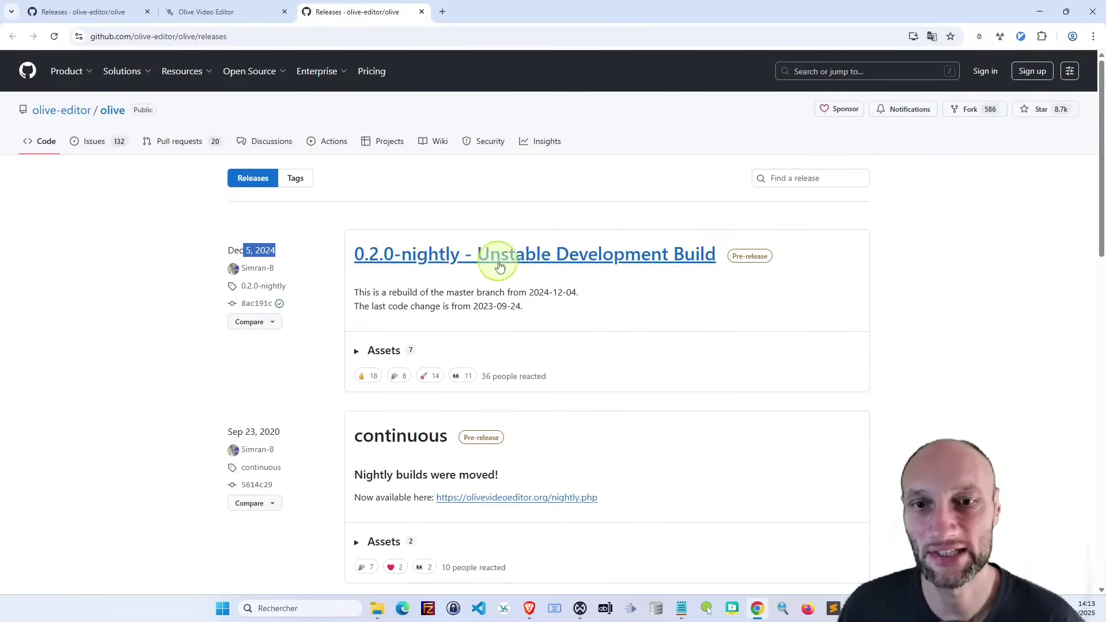
pyautogui.moveTo(479, 254)
pyautogui.mouseDown()
pyautogui.moveTo(514, 242)
pyautogui.moveTo(714, 252)
pyautogui.mouseUp()
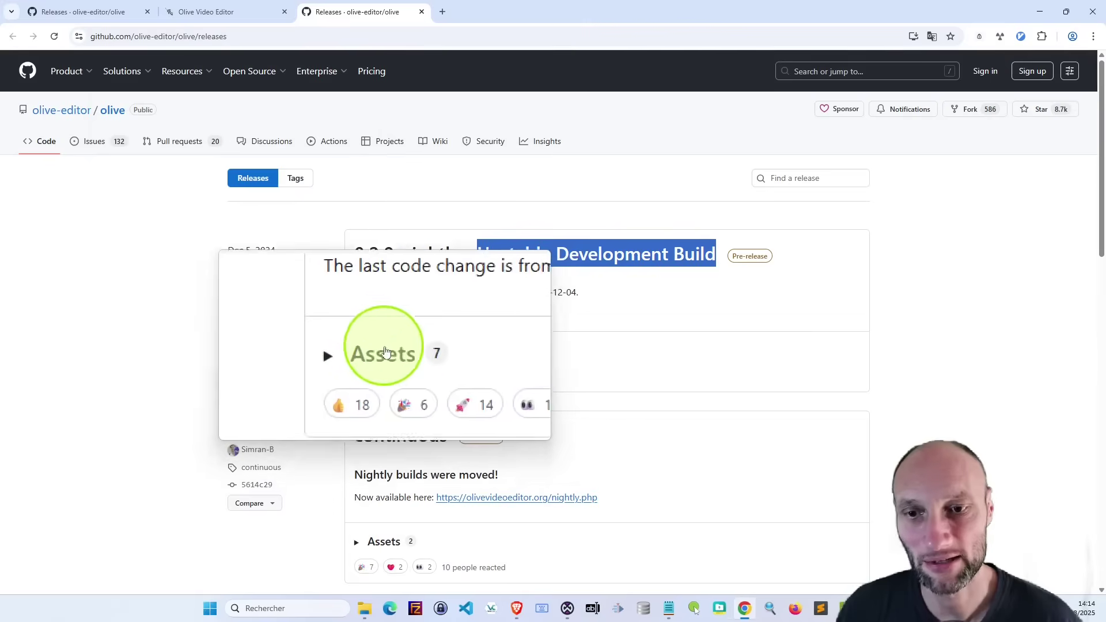
pyautogui.click(358, 352)
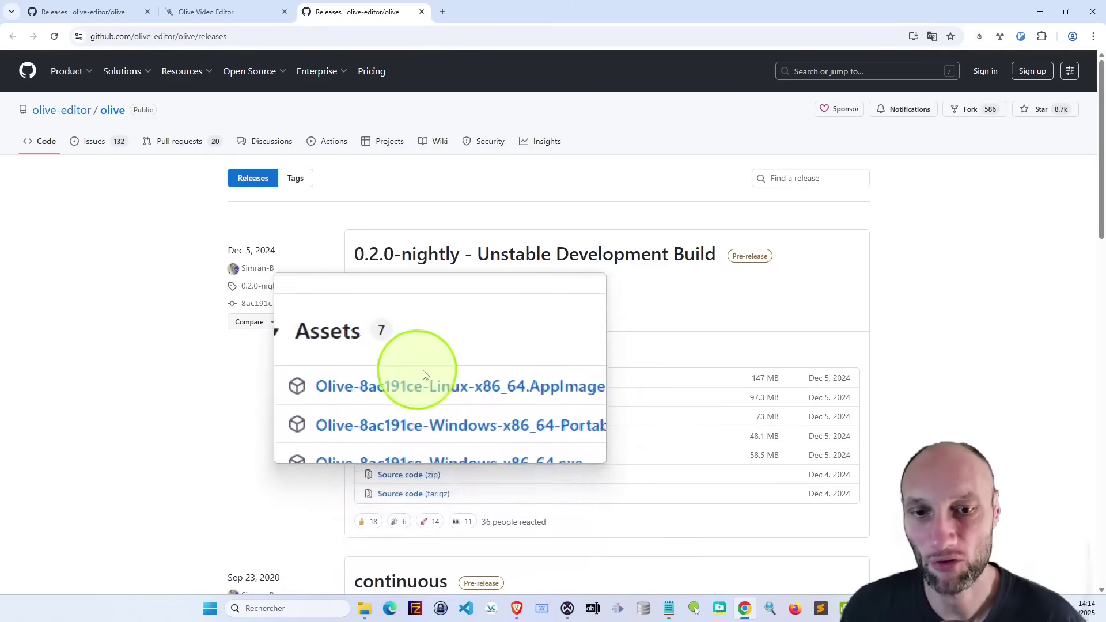
# Start the Windows portable zip download, then cancel it as a duplicate from the downloads list
pyautogui.click(503, 405)
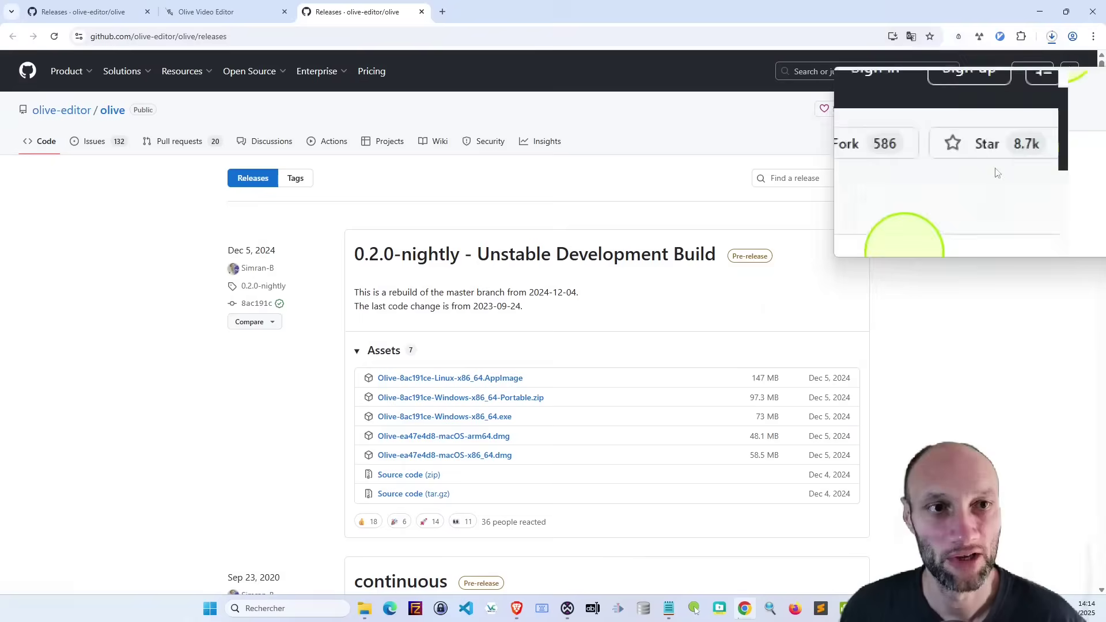
pyautogui.click(1052, 38)
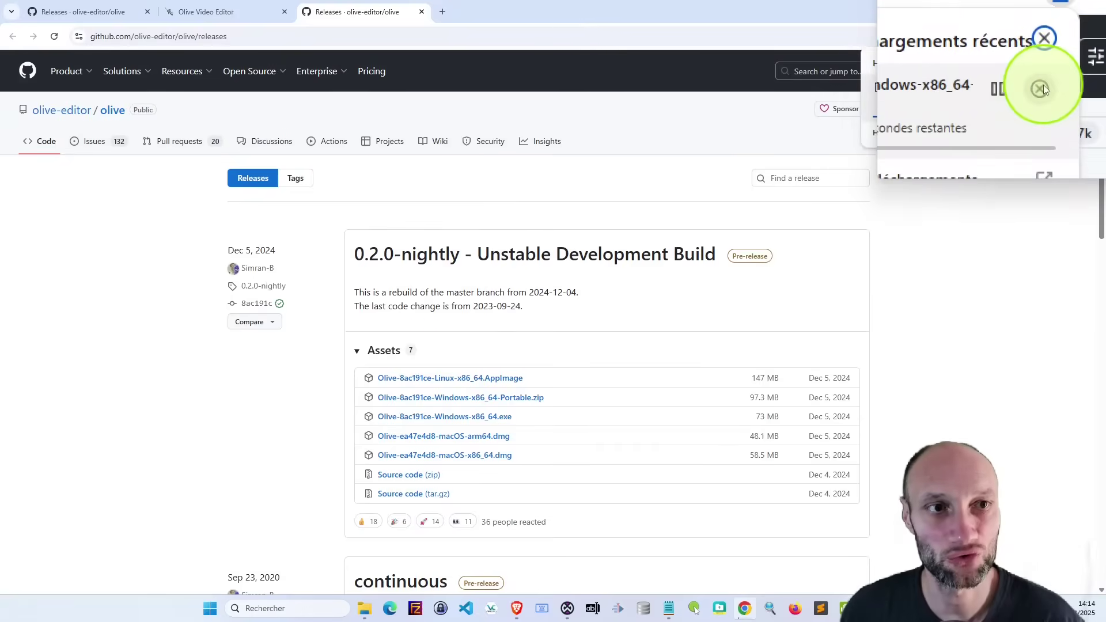
pyautogui.click(1044, 88)
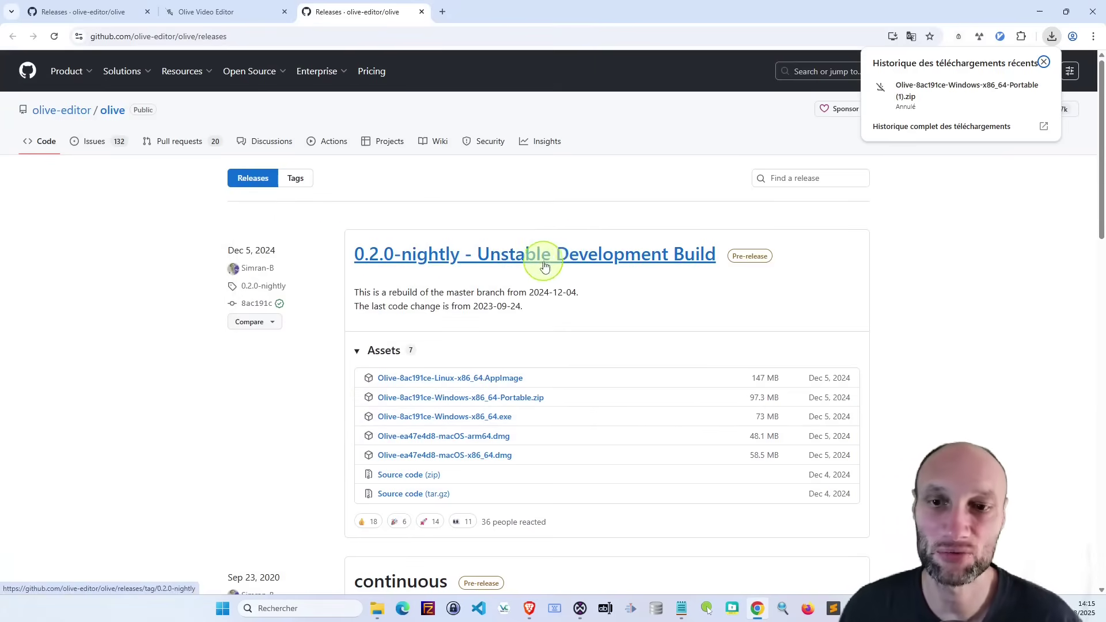
# Minimise the GitHub browser window to show the desktop
pyautogui.scroll(-3, 444, 396)
pyautogui.scroll(2, 470, 406)
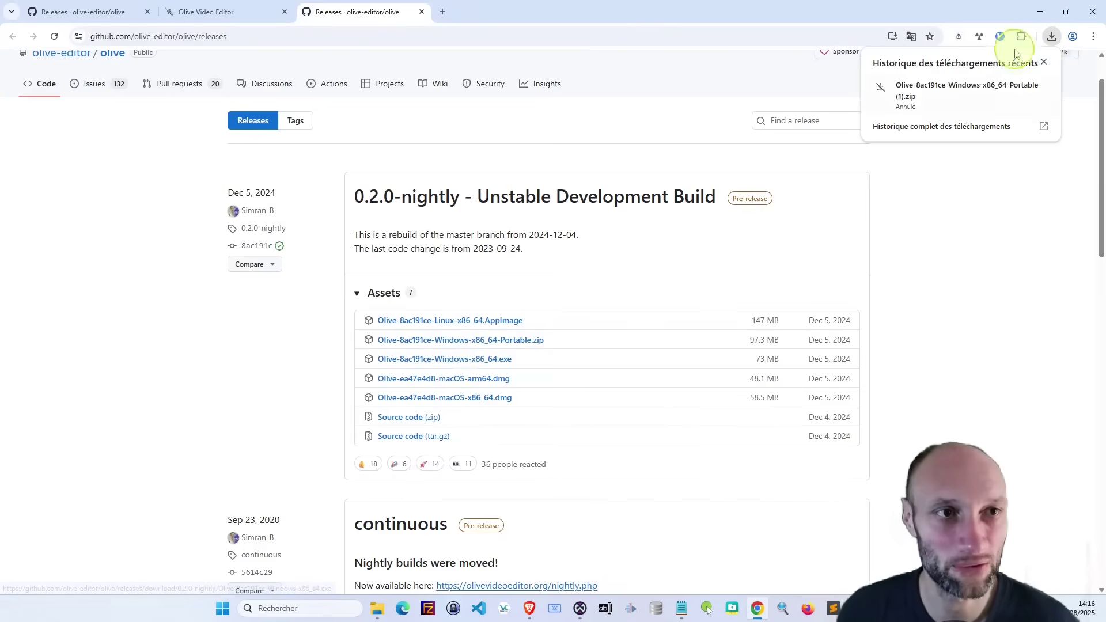
pyautogui.click(1039, 12)
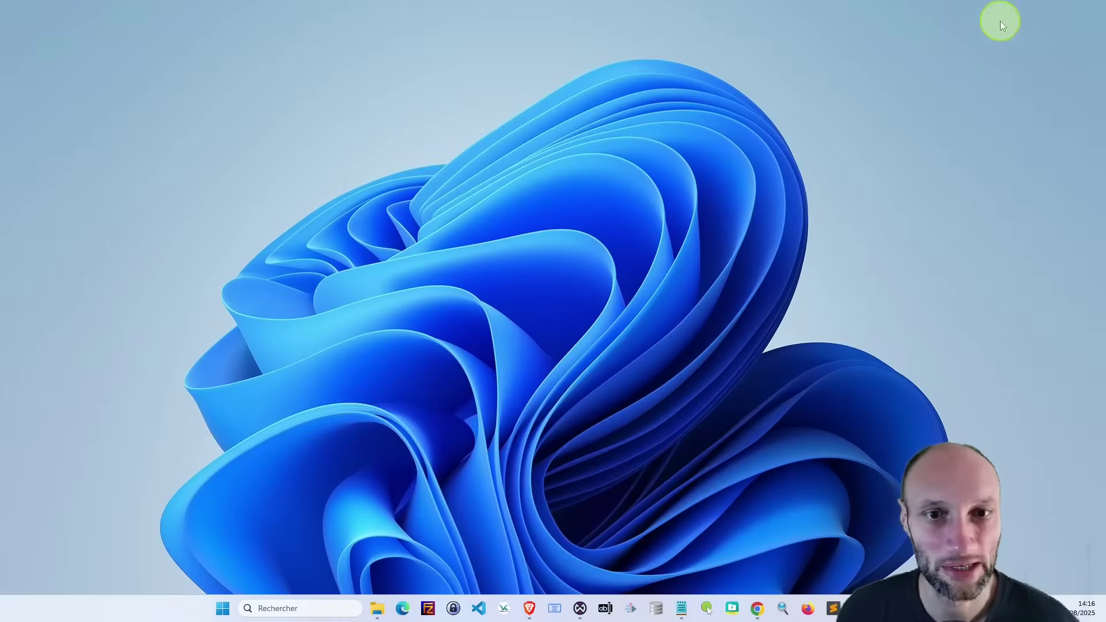
# Open File Explorer on the tuto folder and select the downloaded Olive zip
pyautogui.click(375, 598)
pyautogui.click(425, 147)
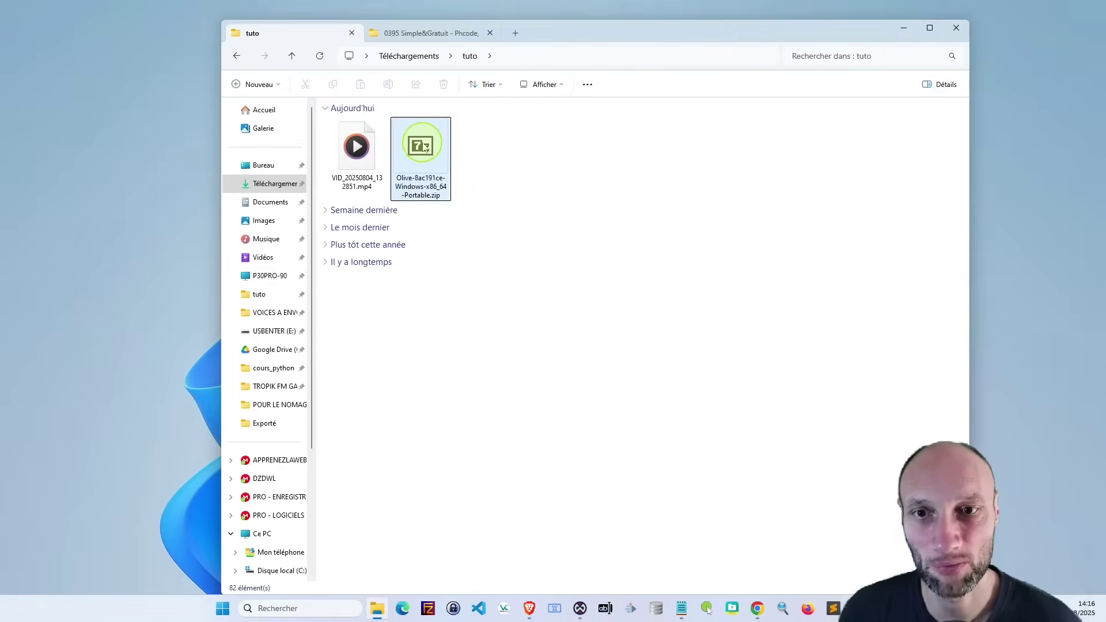
pyautogui.rightClick(423, 149)
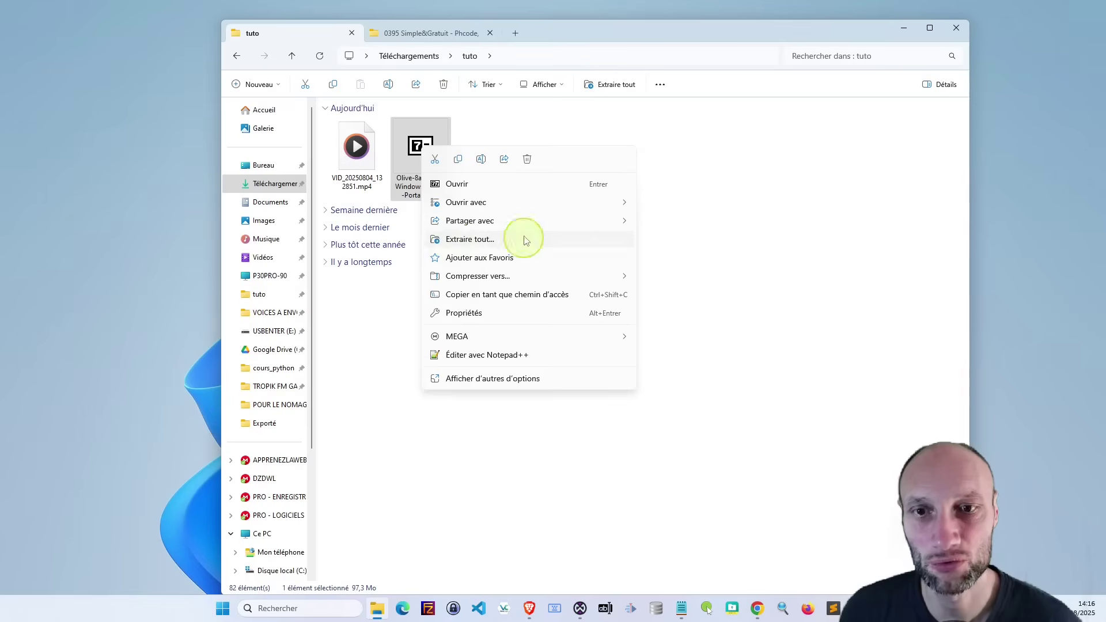
pyautogui.click(416, 143)
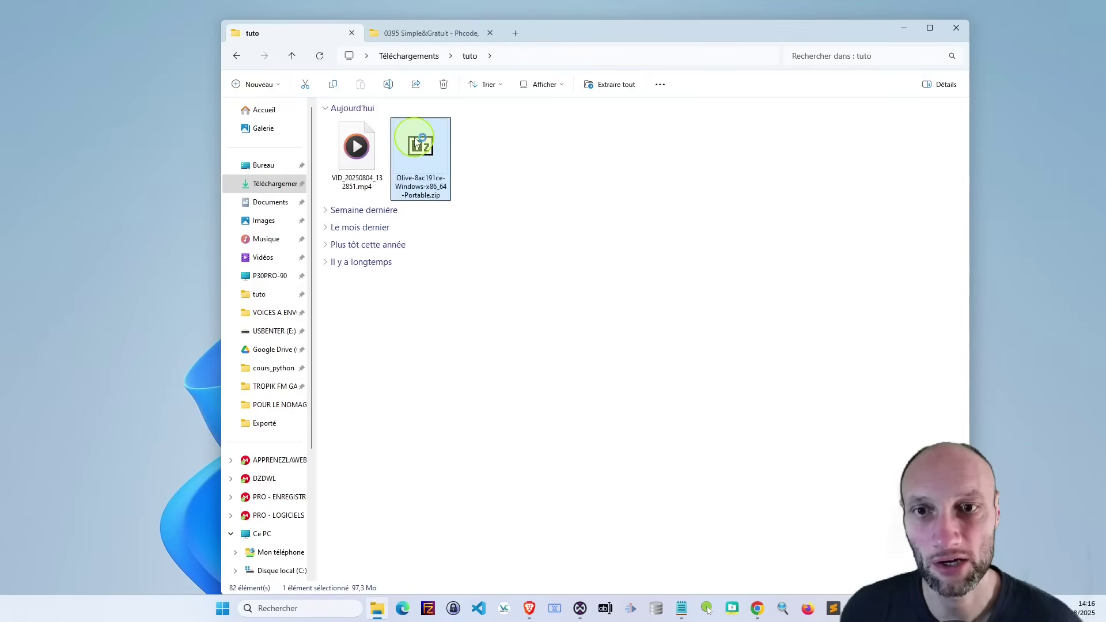
# Open the zip in 7-Zip, drag the olive-editor folder into tuto, and close 7-Zip
pyautogui.doubleClick(416, 142)
pyautogui.moveTo(98, 147); pyautogui.dragTo(639, 197)
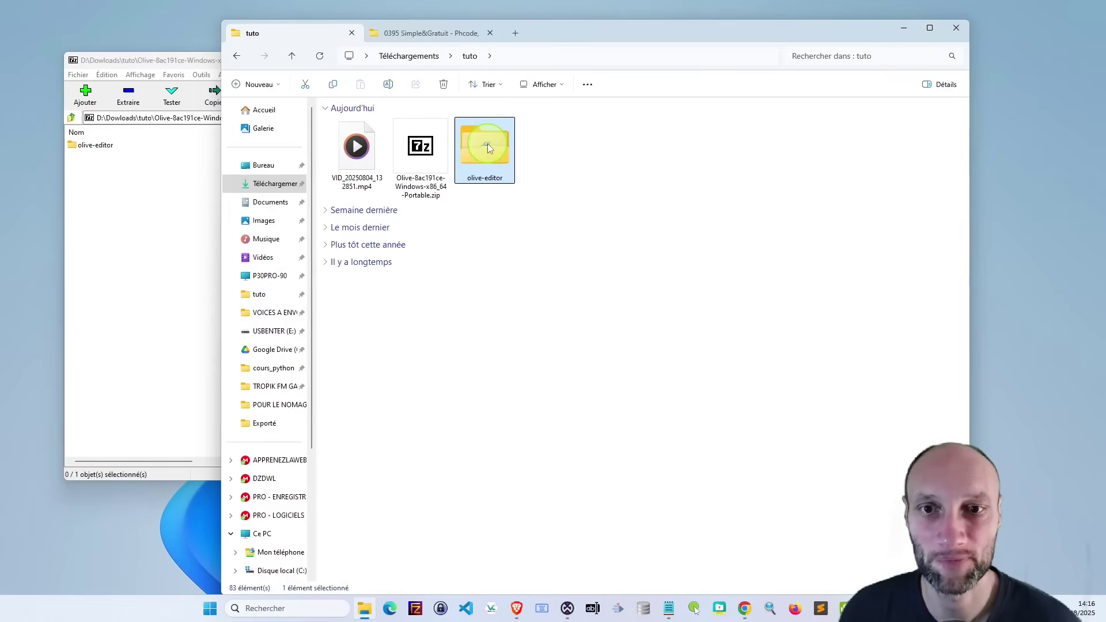
pyautogui.click(187, 58)
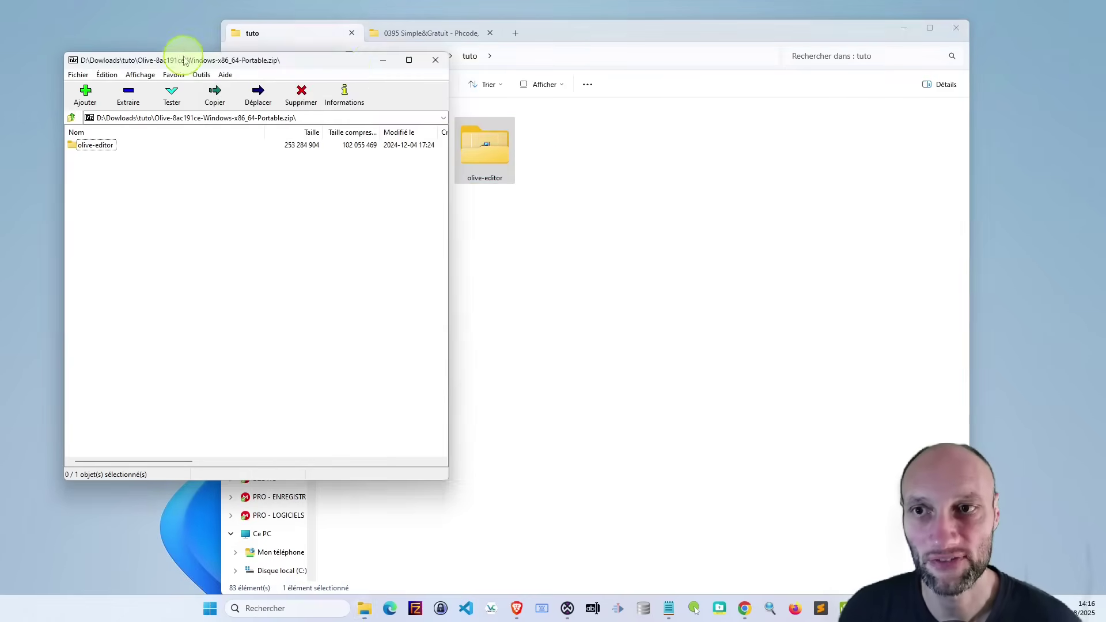
pyautogui.click(433, 57)
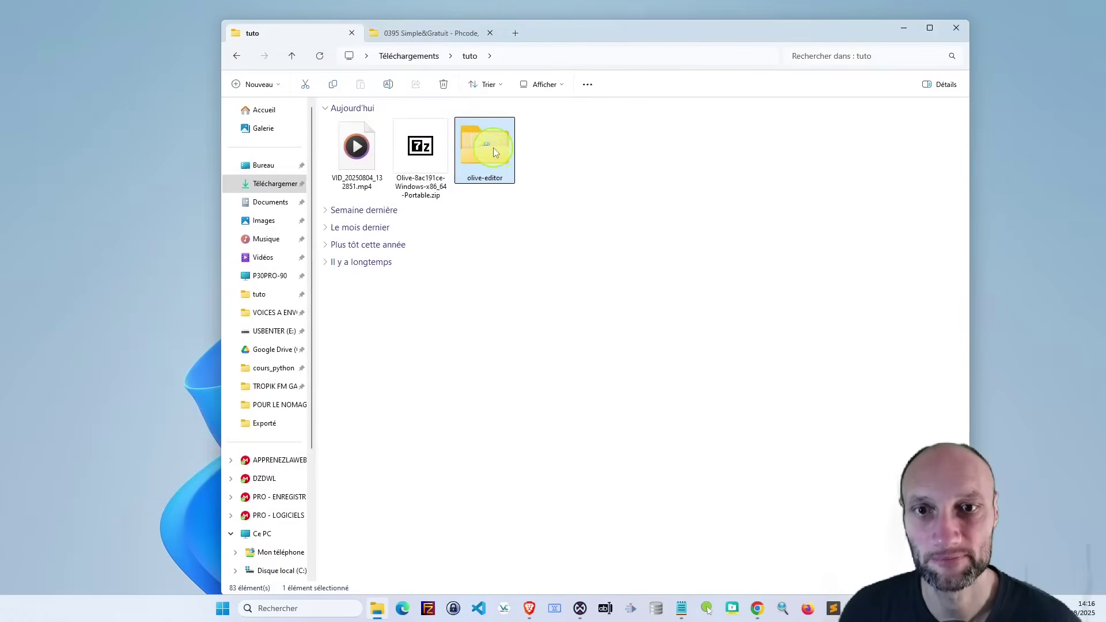
# Open the extracted olive-editor folder and run olive-editor.exe to start Olive 0.2.0
pyautogui.doubleClick(494, 147)
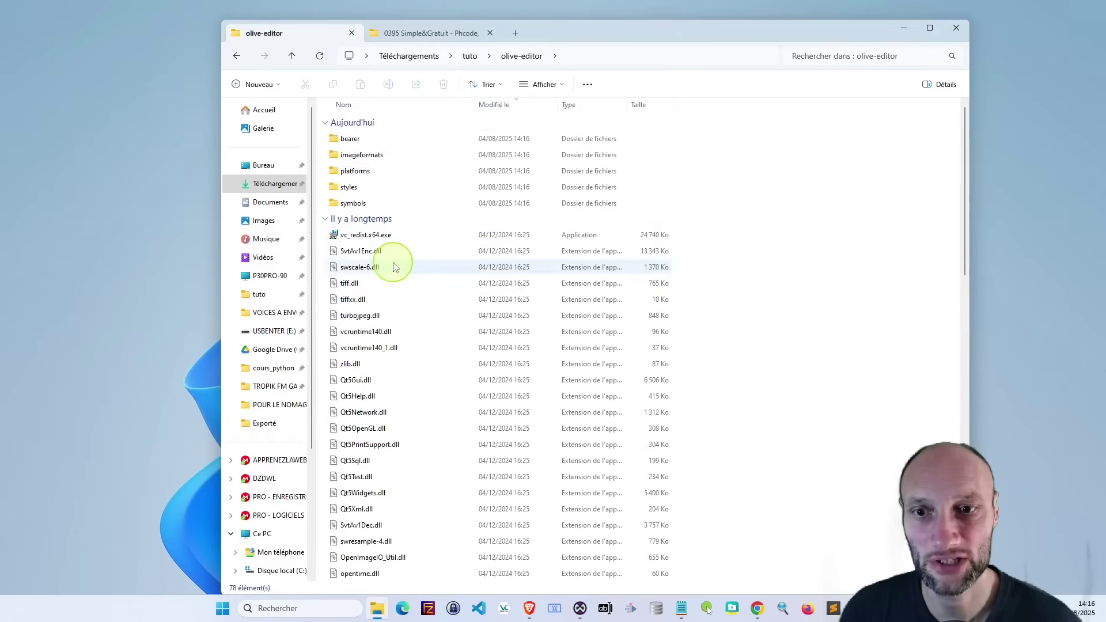
pyautogui.scroll(-4, 371, 234)
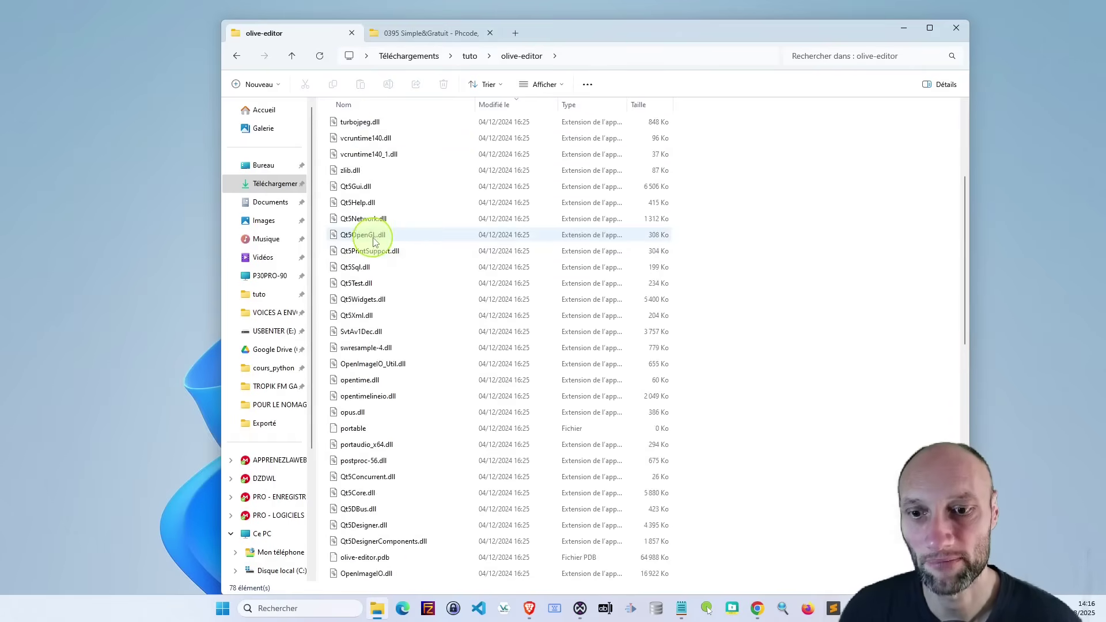
pyautogui.scroll(-4, 369, 237)
pyautogui.scroll(-3, 375, 242)
pyautogui.scroll(-3, 375, 242)
pyautogui.scroll(-1, 375, 239)
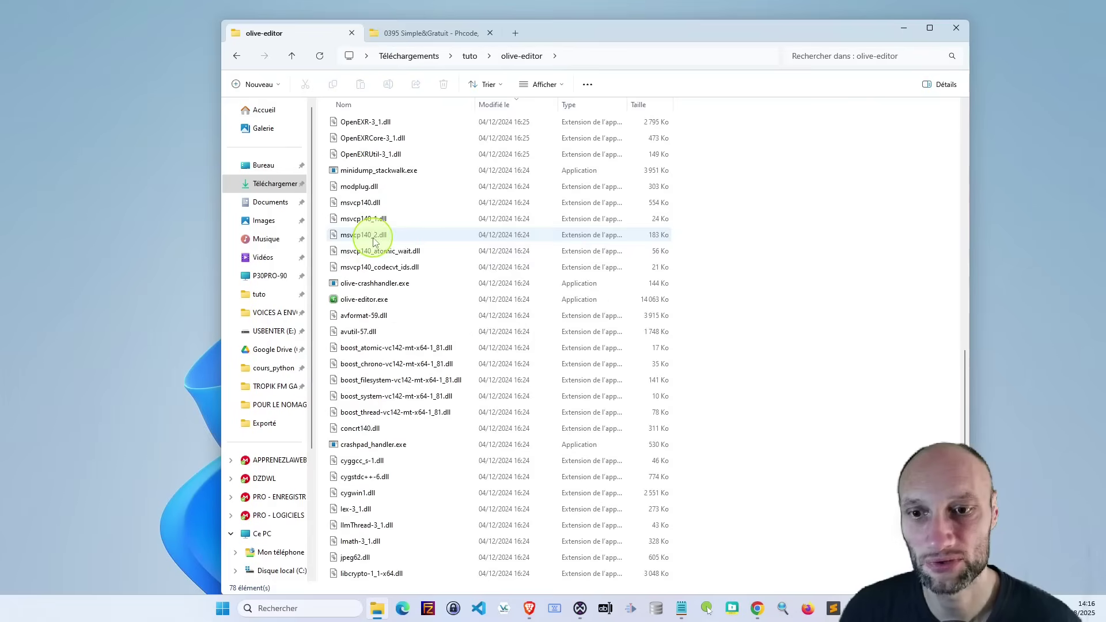
pyautogui.doubleClick(375, 300)
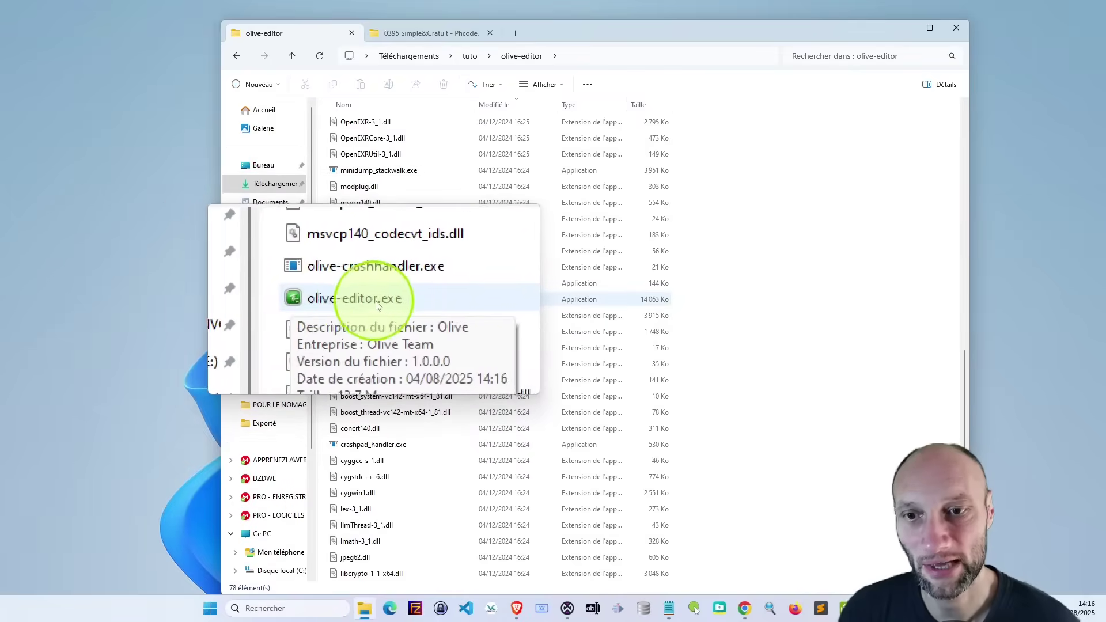
pyautogui.click(389, 301)
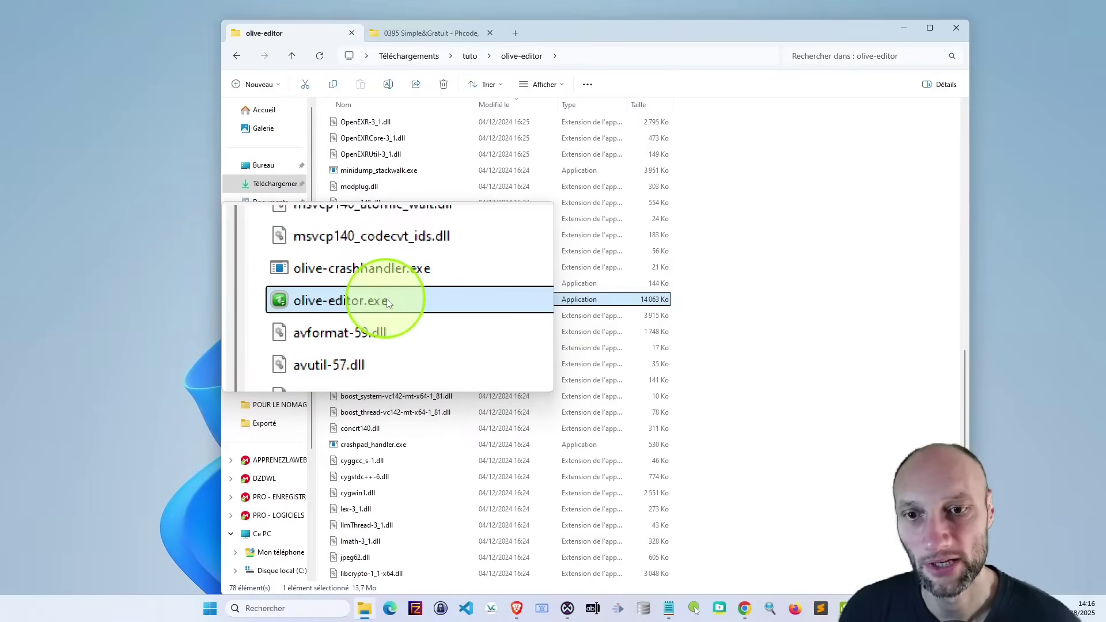
pyautogui.doubleClick(389, 300)
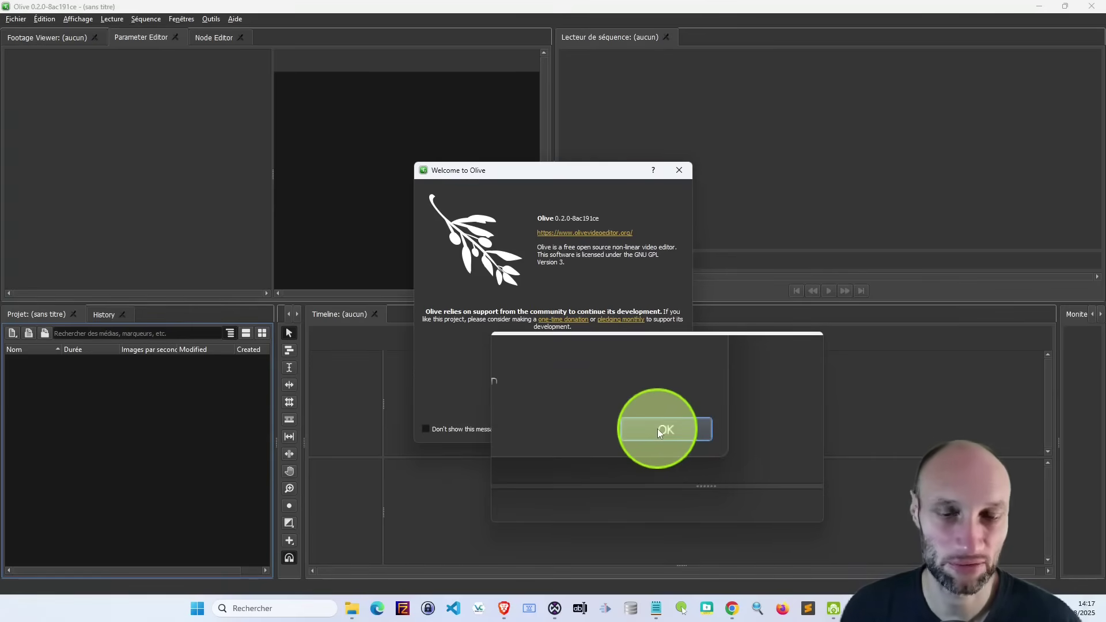
# Close the Welcome to Olive dialog and redock the Node Editor beside the Parameter Editor
pyautogui.click(658, 428)
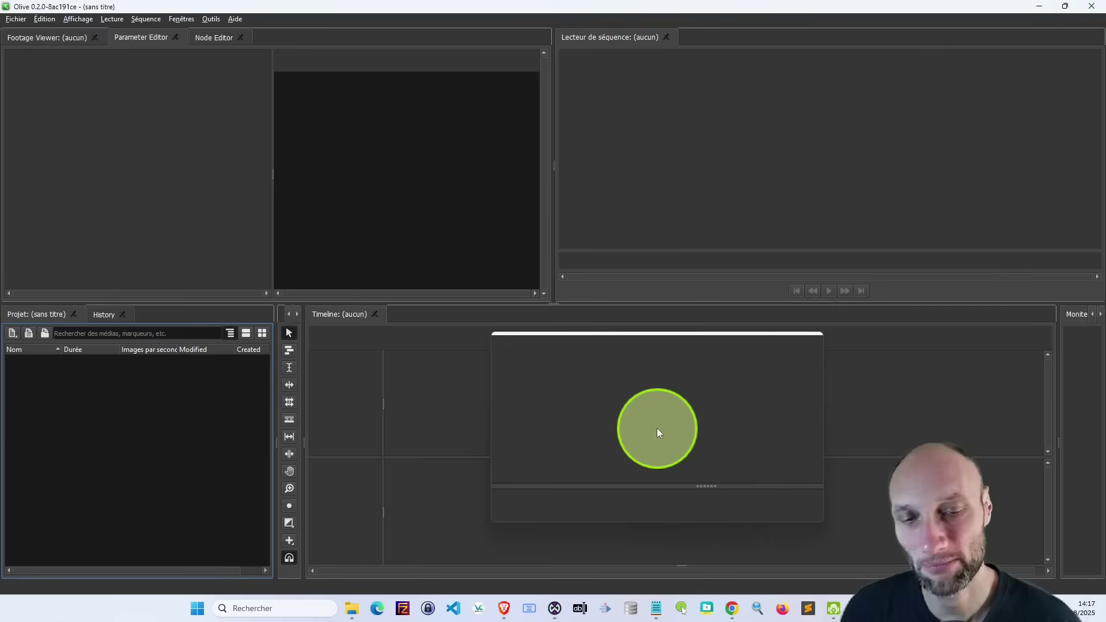
pyautogui.moveTo(658, 429)
pyautogui.mouseDown()
pyautogui.moveTo(186, 168)
pyautogui.moveTo(60, 19)
pyautogui.mouseUp()
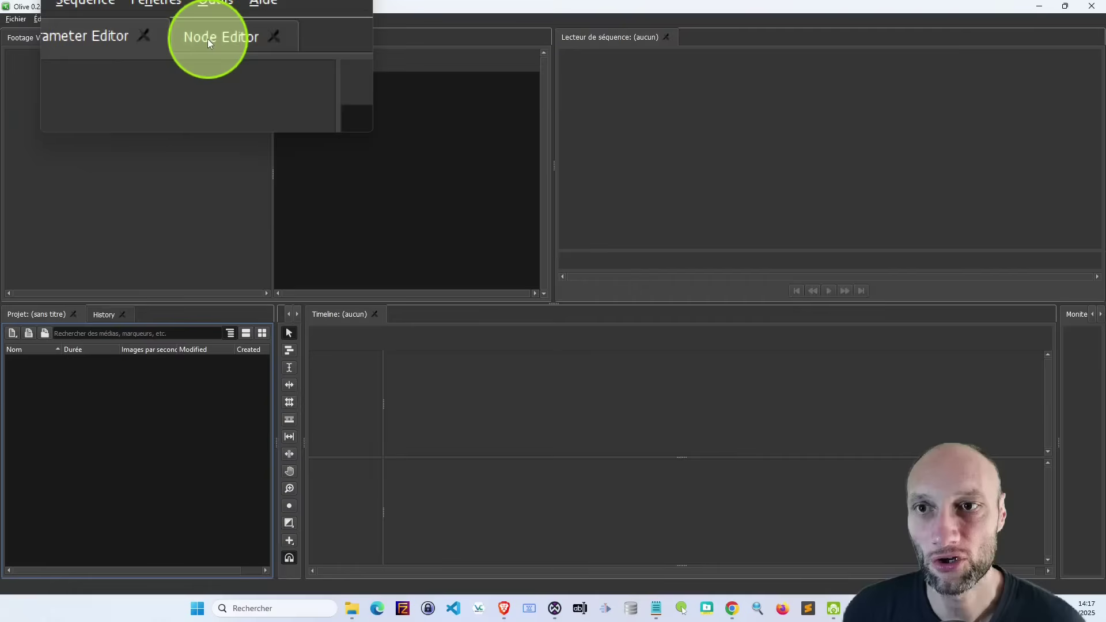
pyautogui.moveTo(207, 39); pyautogui.dragTo(218, 123)
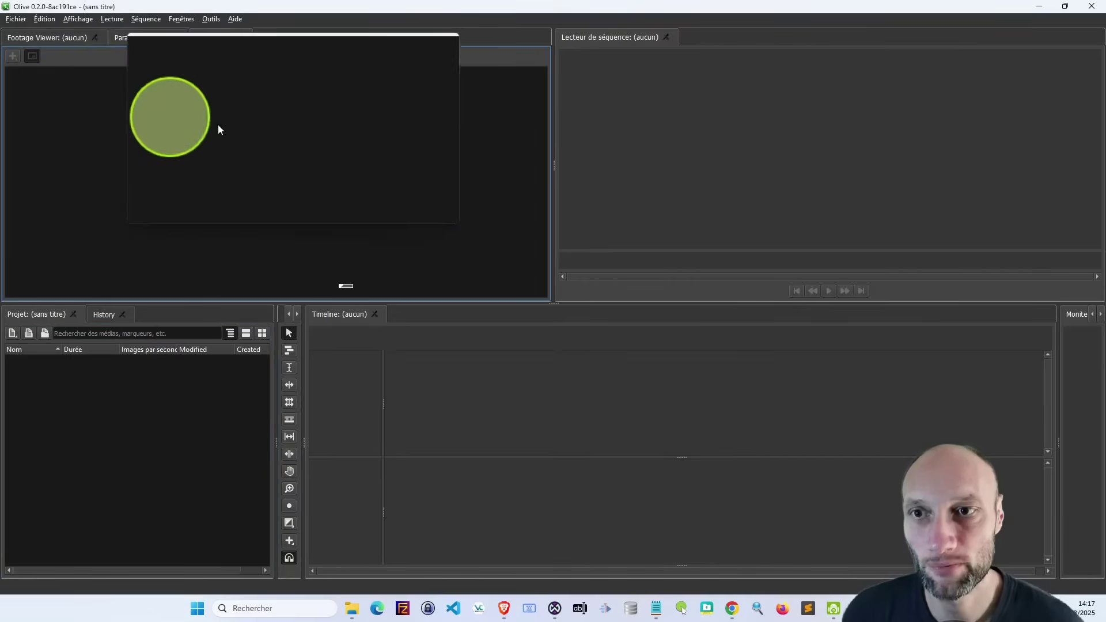
pyautogui.moveTo(218, 124); pyautogui.dragTo(151, 39)
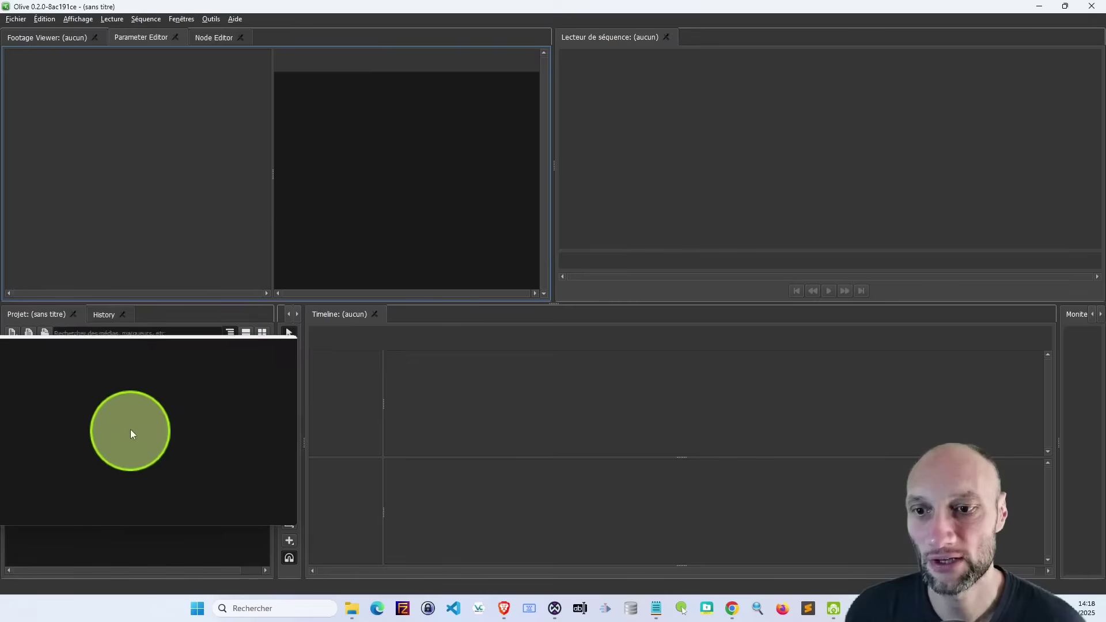
# Check the Project panel's Nouveau/Importer menu, then turn on timeline snapping with the magnet button
pyautogui.rightClick(121, 383)
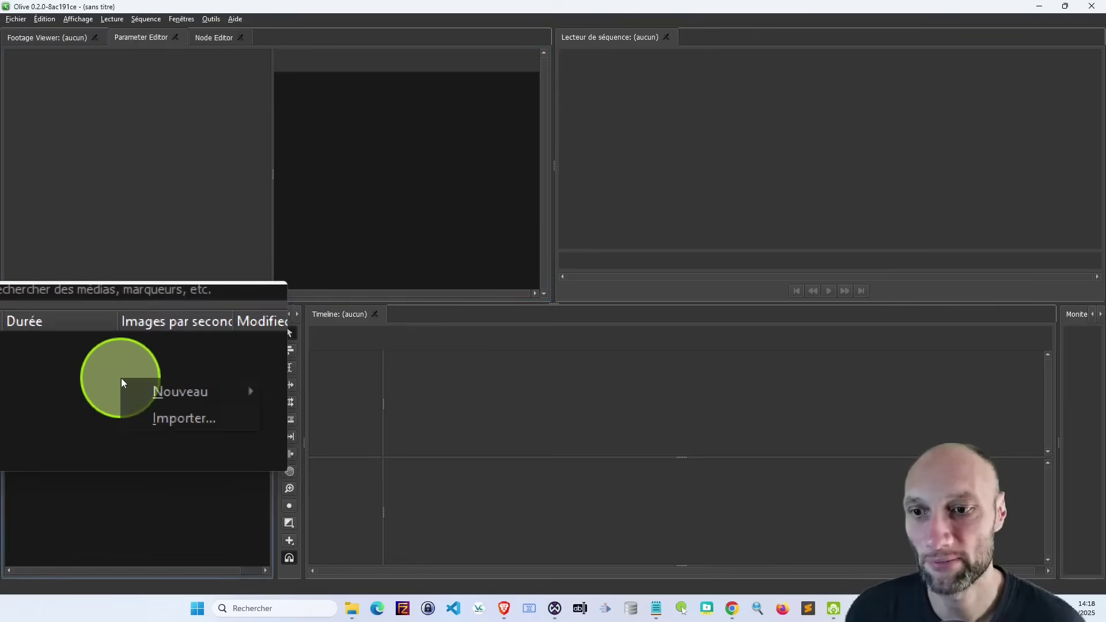
pyautogui.moveTo(170, 387)
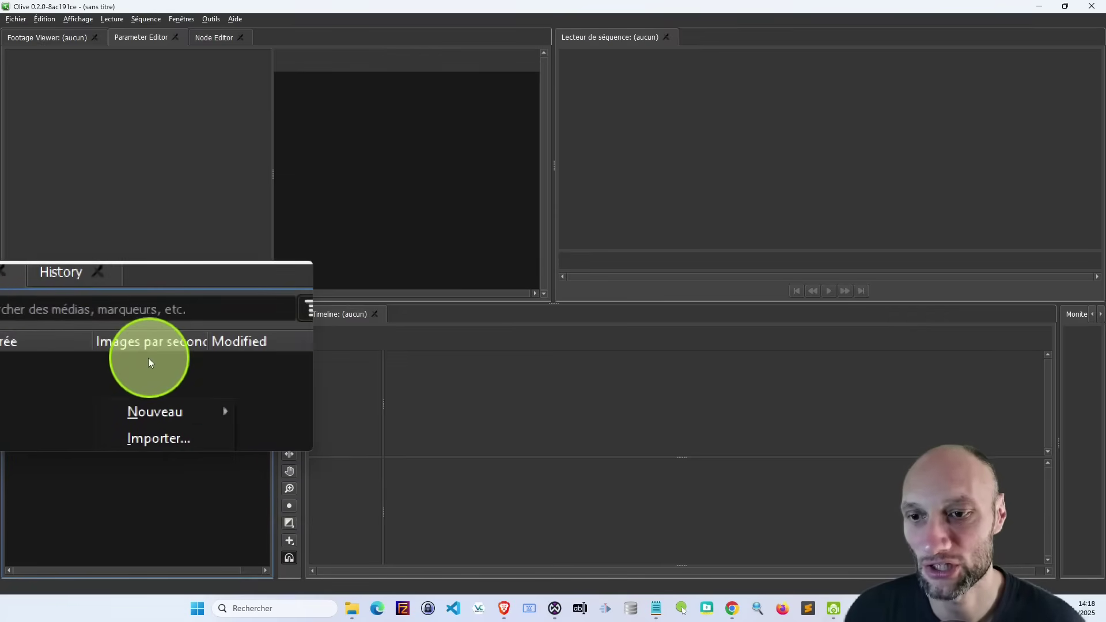
pyautogui.click(195, 341)
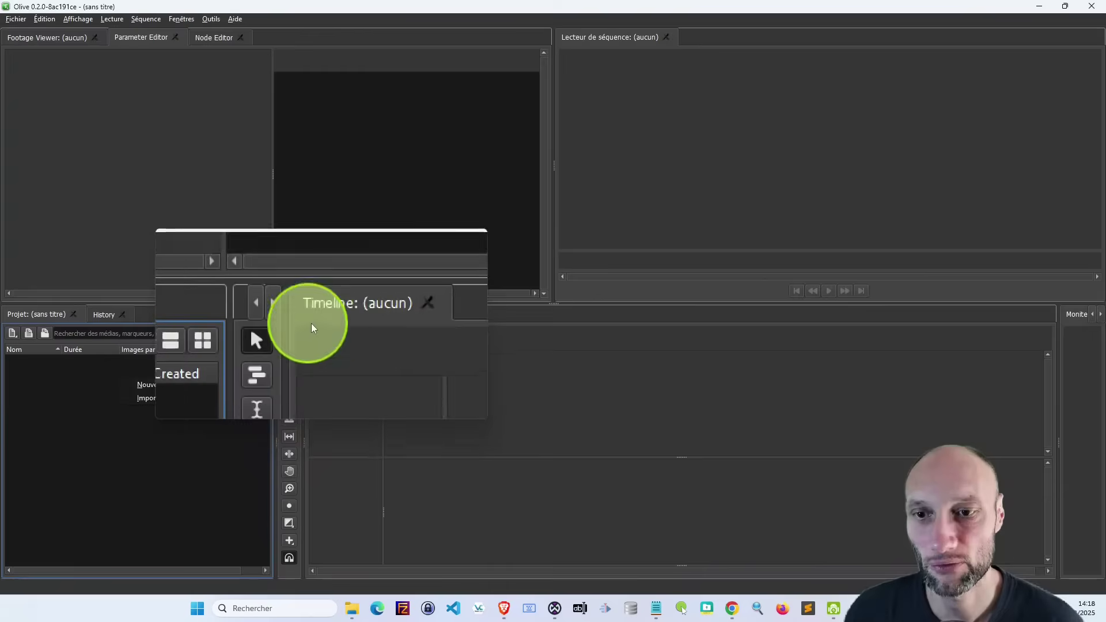
pyautogui.click(293, 552)
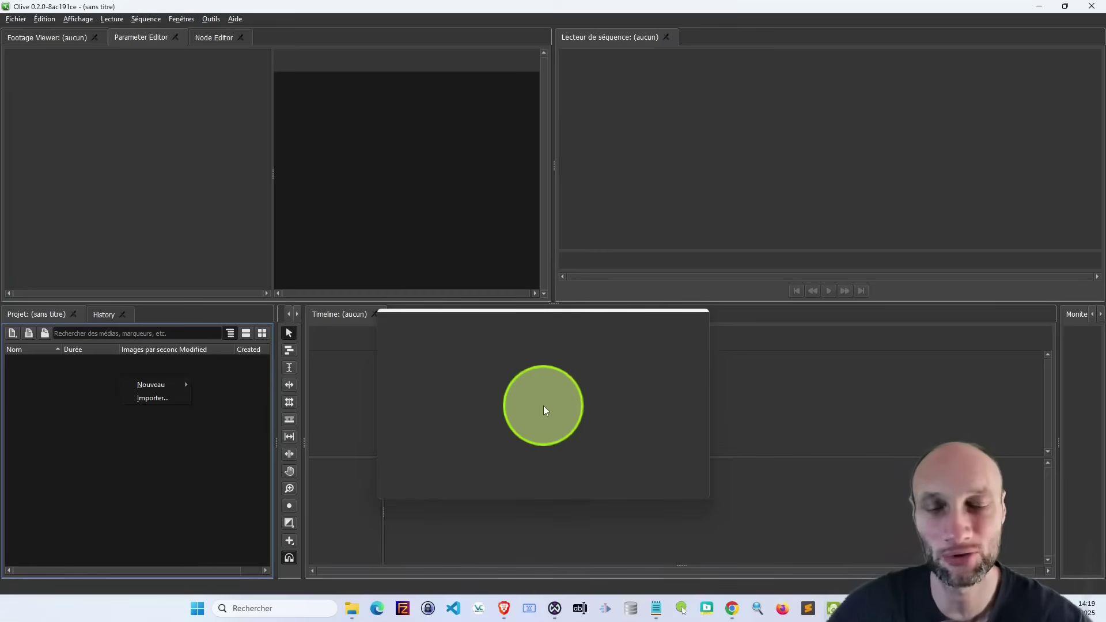
pyautogui.moveTo(544, 410)
pyautogui.mouseDown()
pyautogui.moveTo(616, 448)
pyautogui.moveTo(1094, 335)
pyautogui.moveTo(1094, 491)
pyautogui.mouseUp()
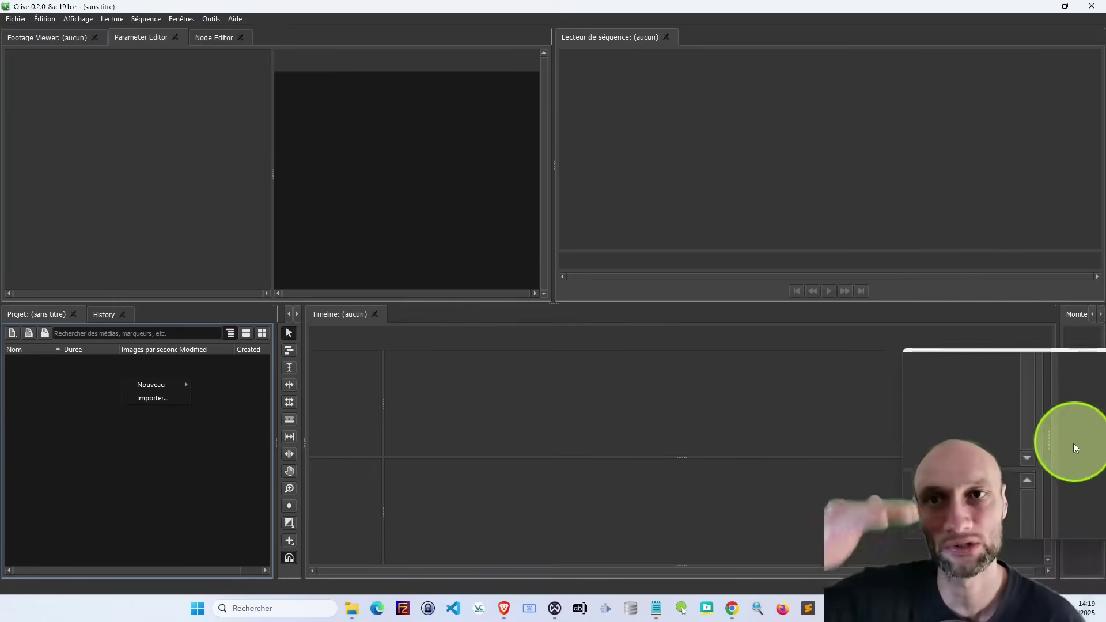
pyautogui.moveTo(1094, 491)
pyautogui.mouseDown()
pyautogui.moveTo(1086, 402)
pyautogui.moveTo(563, 425)
pyautogui.moveTo(732, 213)
pyautogui.moveTo(700, 161)
pyautogui.moveTo(179, 484)
pyautogui.moveTo(189, 476)
pyautogui.mouseUp()
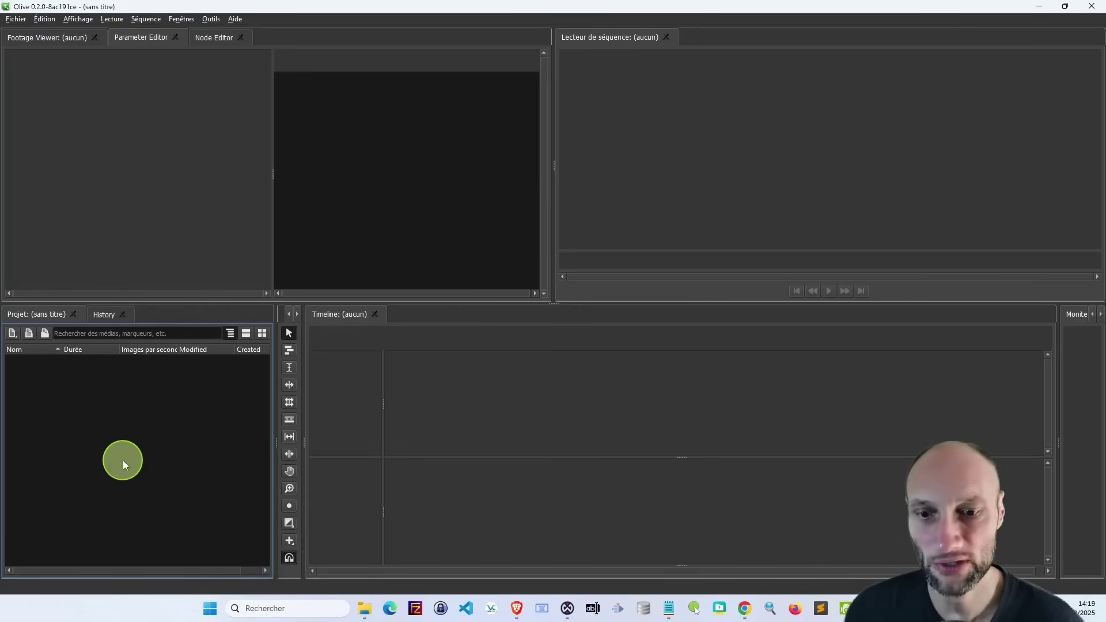
# Drag VID_20250804_132851.mp4 from the tuto folder into Olive's Project panel
pyautogui.click(363, 609)
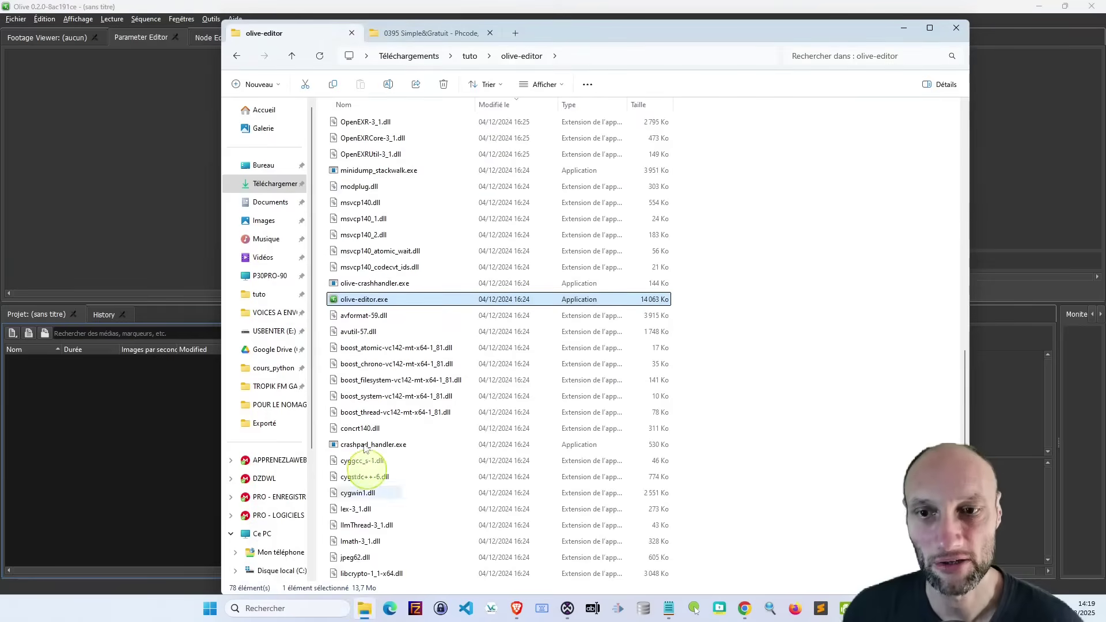
pyautogui.click(464, 61)
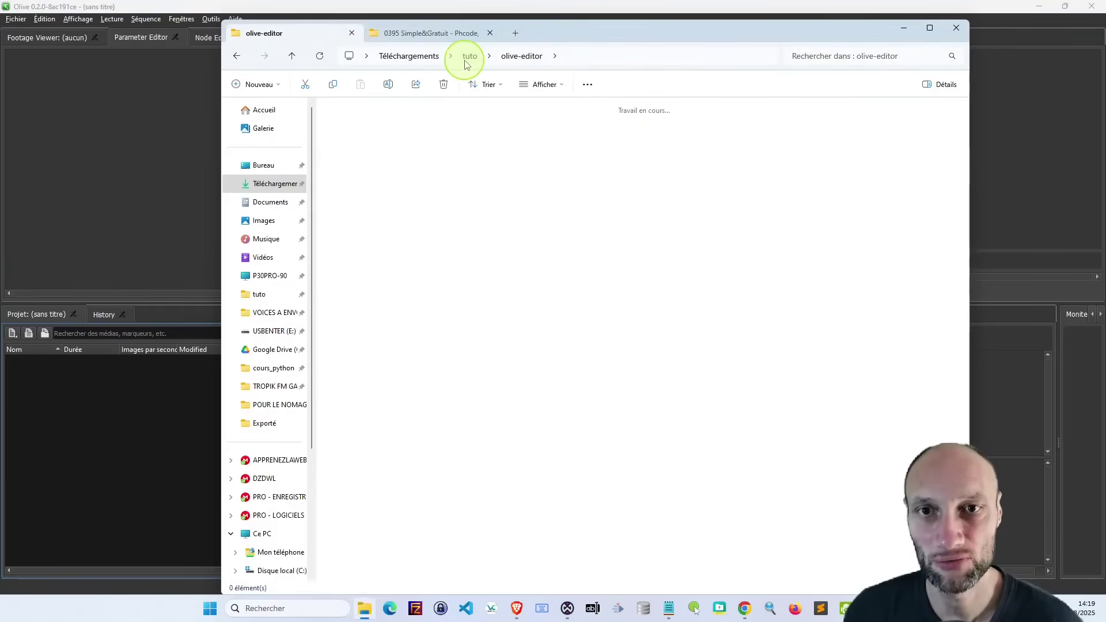
pyautogui.moveTo(362, 155); pyautogui.dragTo(110, 412)
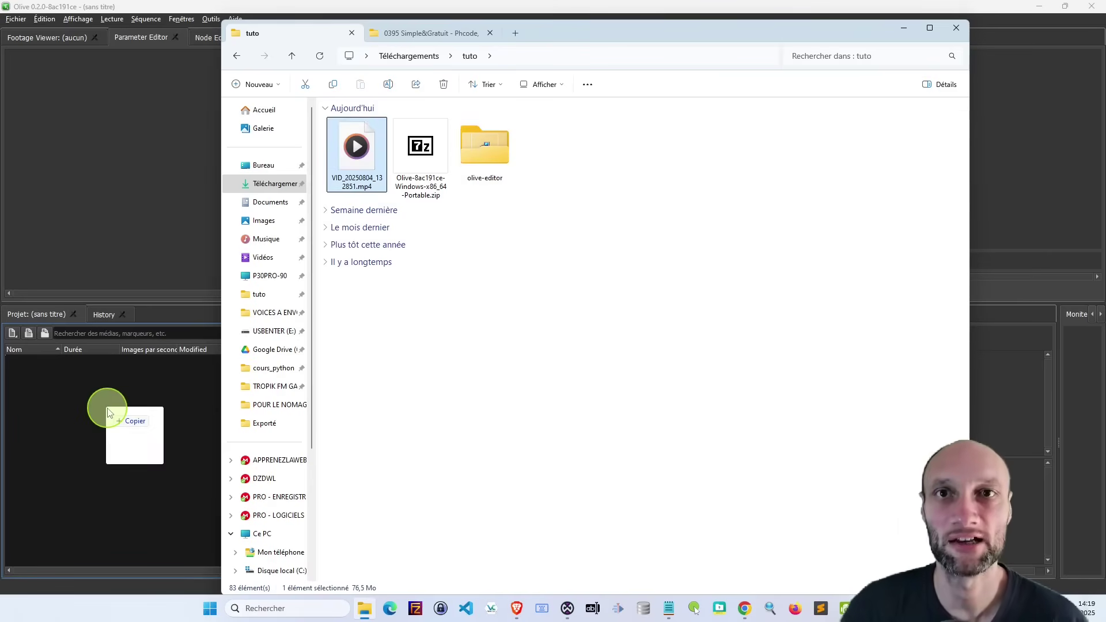
pyautogui.moveTo(109, 412); pyautogui.dragTo(109, 413)
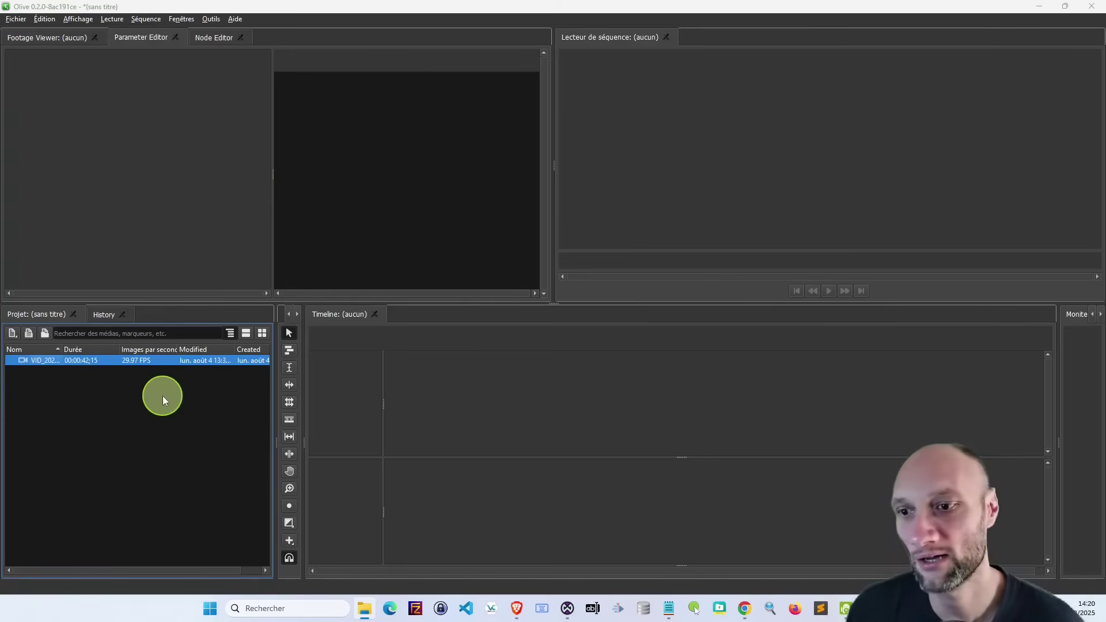
pyautogui.click(151, 369)
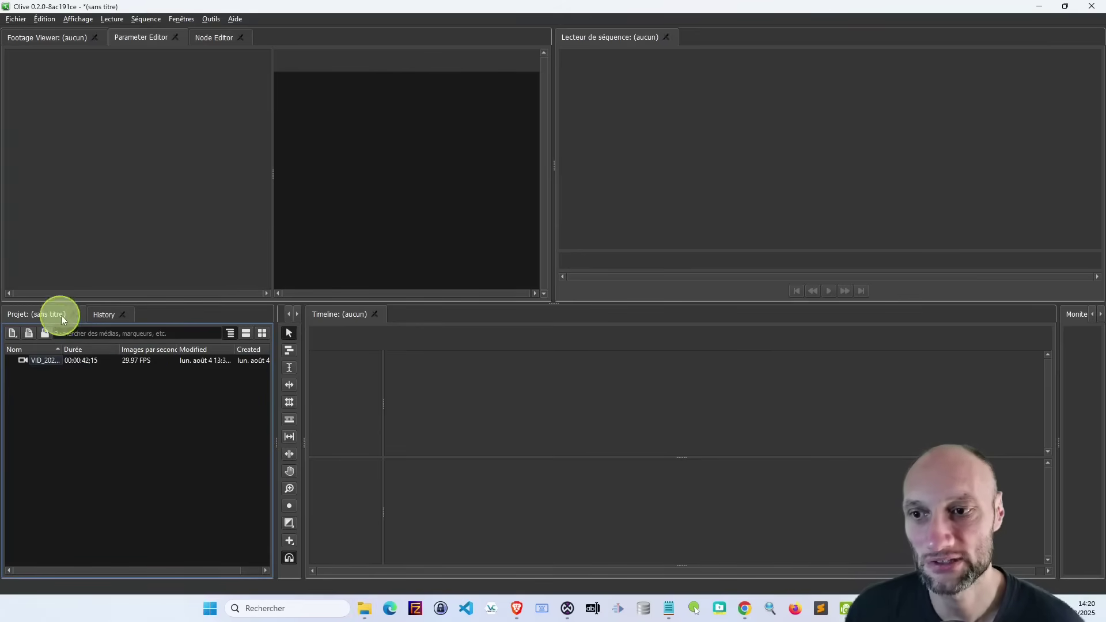
# Preview the VID_20250804 clip, then drop it on the timeline with auto-detected media settings
pyautogui.click(68, 41)
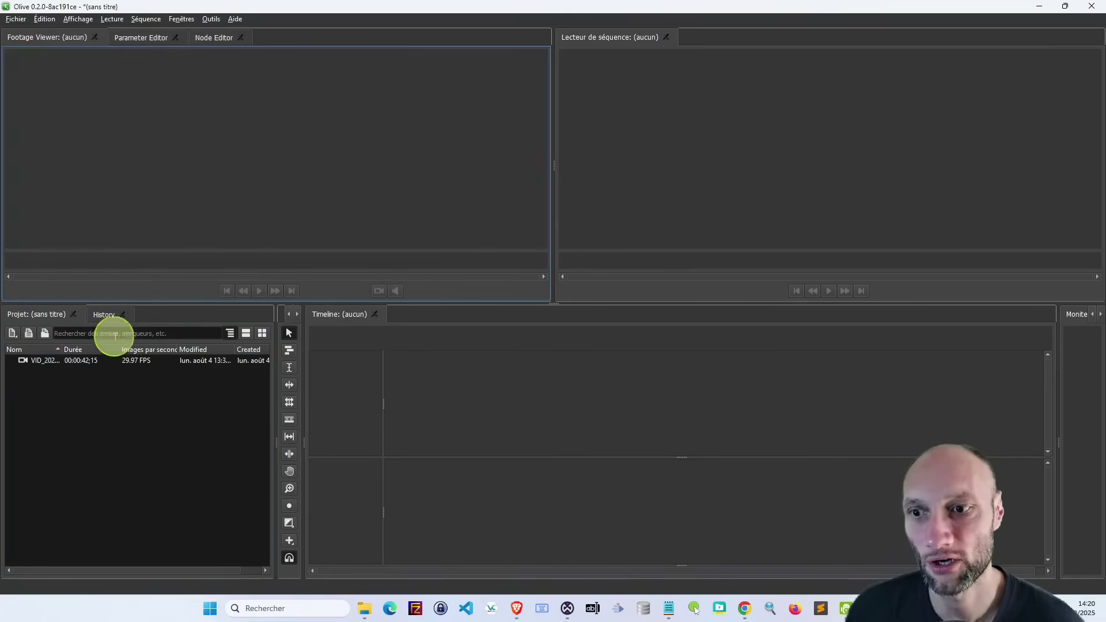
pyautogui.doubleClick(110, 359)
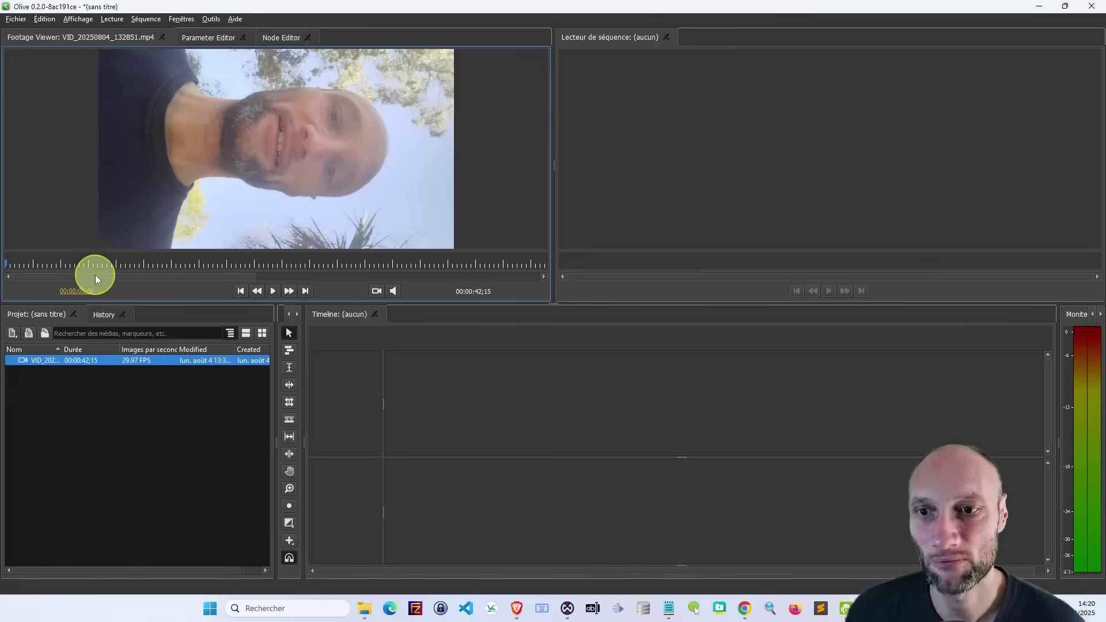
pyautogui.moveTo(204, 279); pyautogui.dragTo(207, 292)
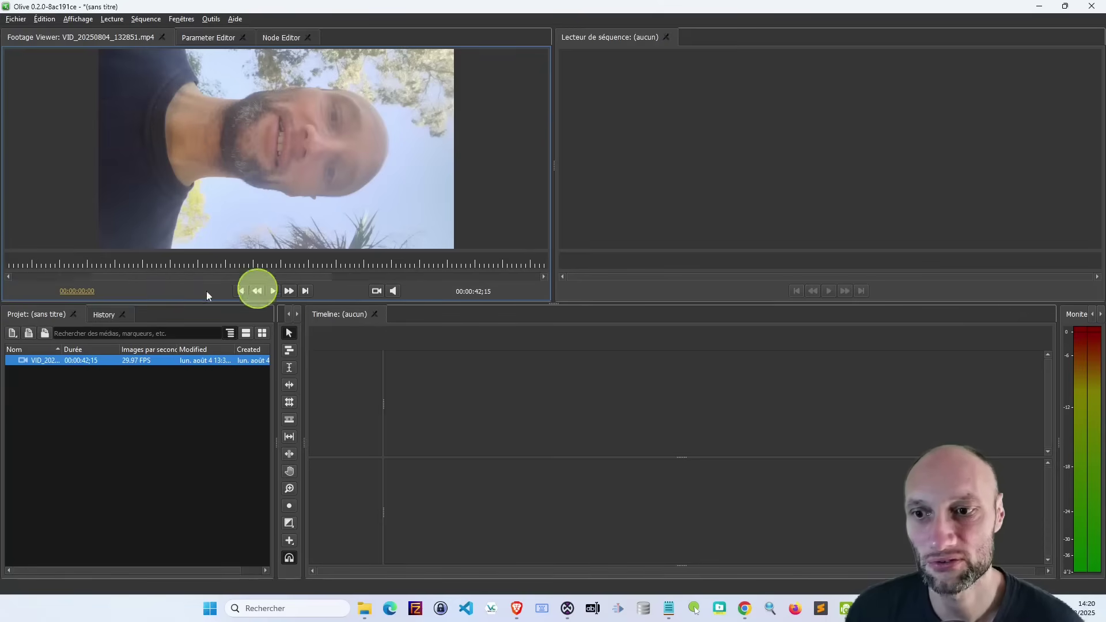
pyautogui.click(190, 38)
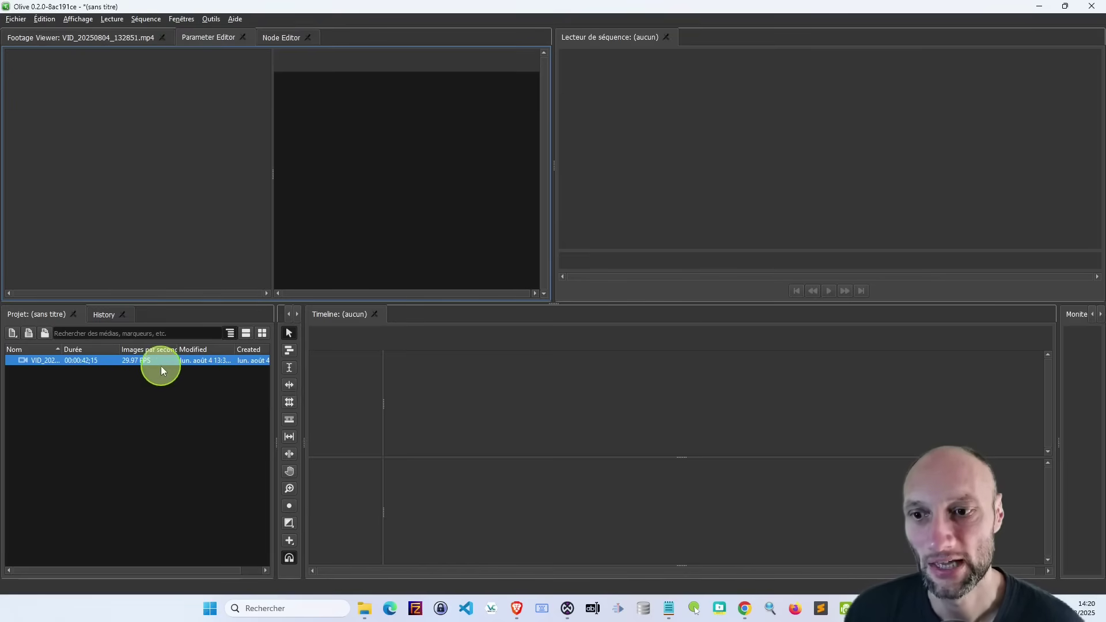
pyautogui.moveTo(160, 365); pyautogui.dragTo(445, 400)
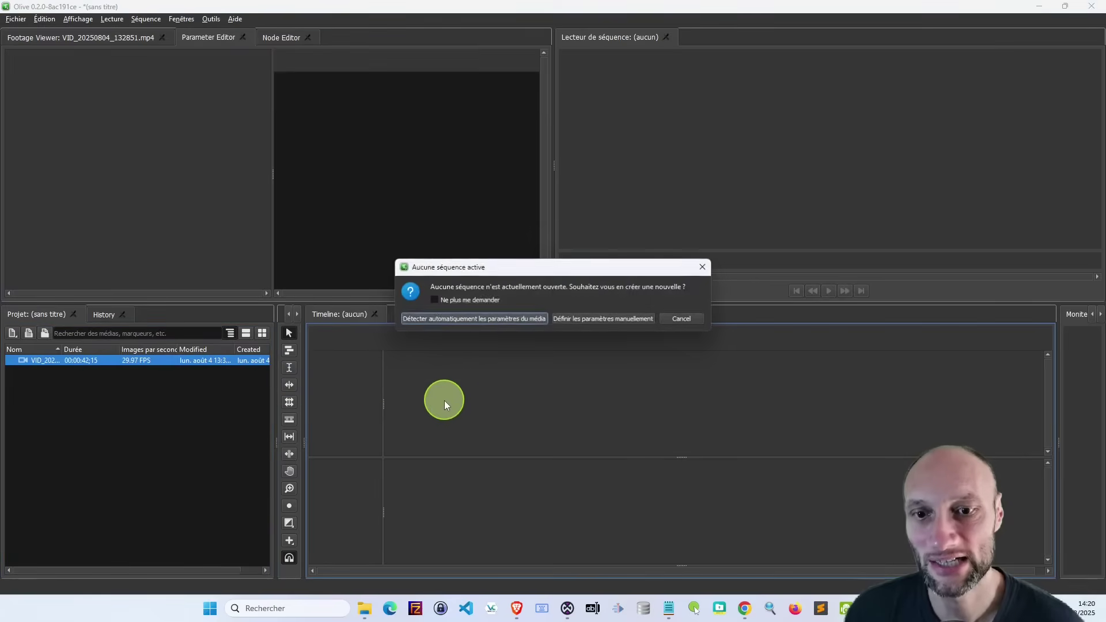
pyautogui.click(481, 323)
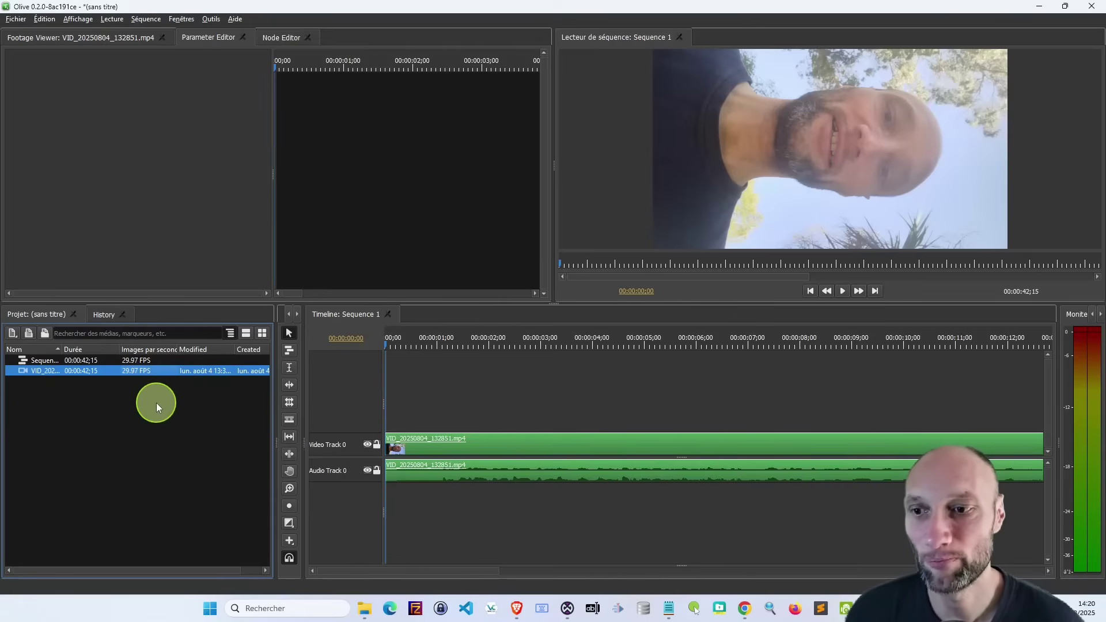
# Open Sequence 1's settings and browse the presets to the Mes présélections folder
pyautogui.rightClick(140, 359)
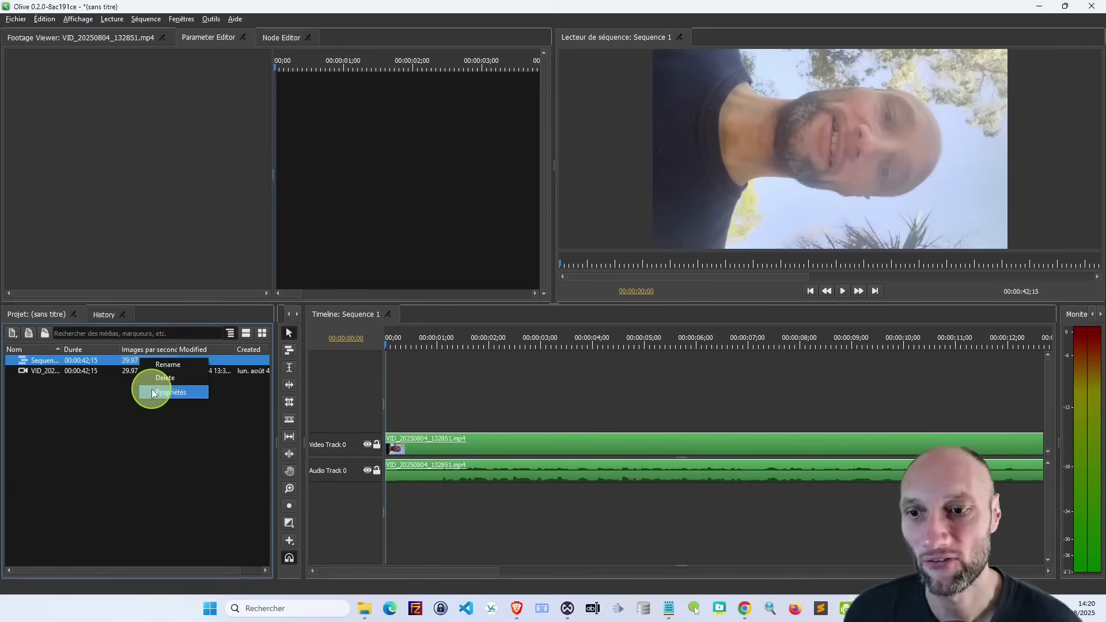
pyautogui.click(151, 391)
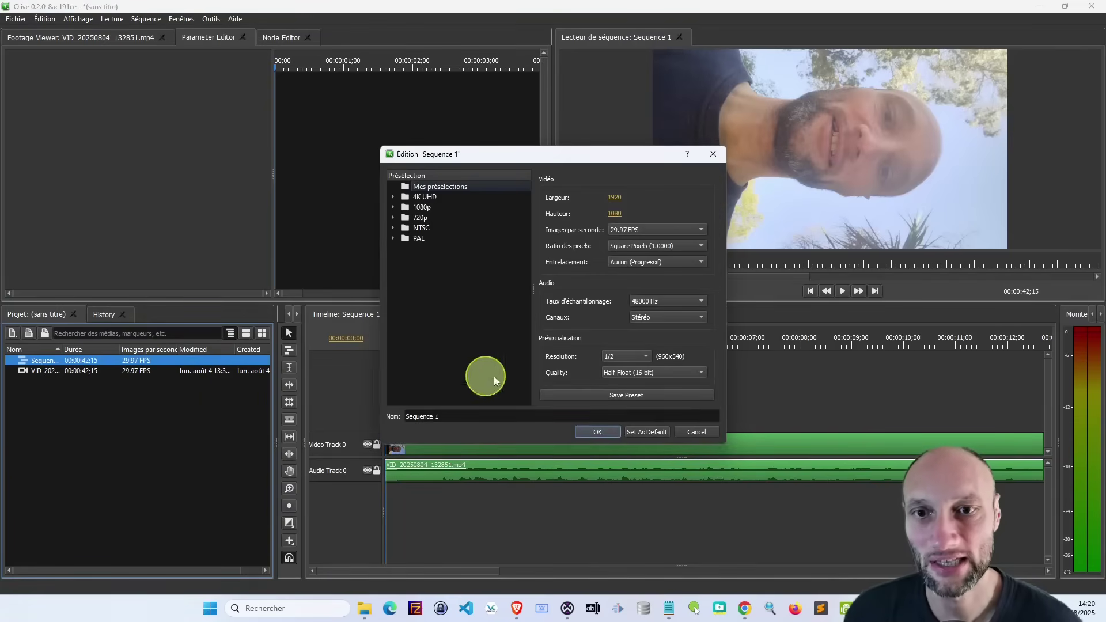
pyautogui.click(393, 197)
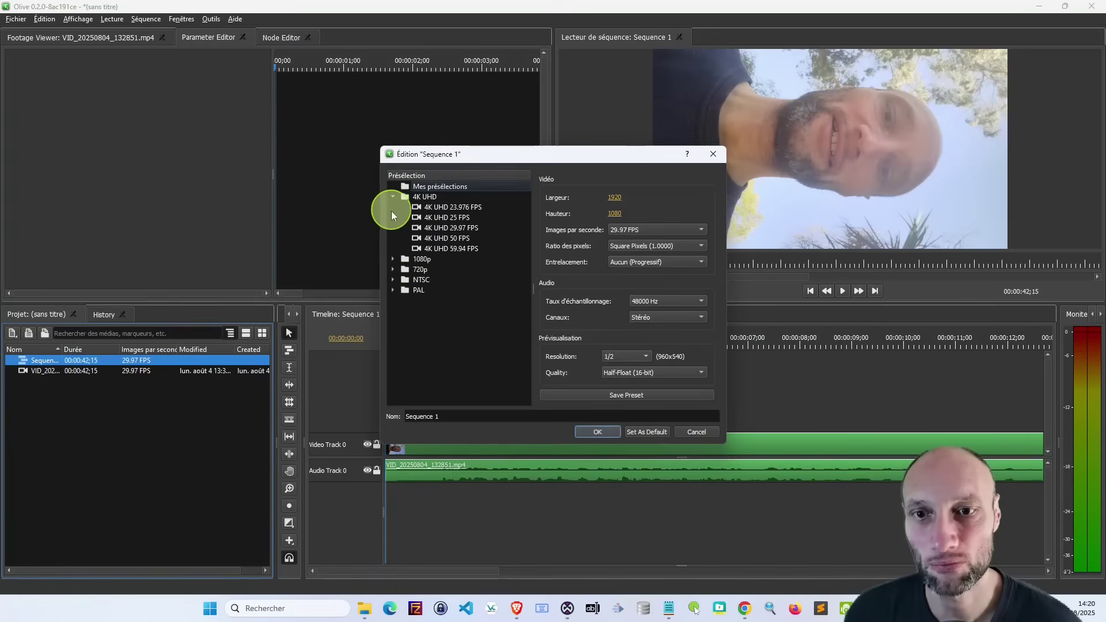
pyautogui.click(393, 259)
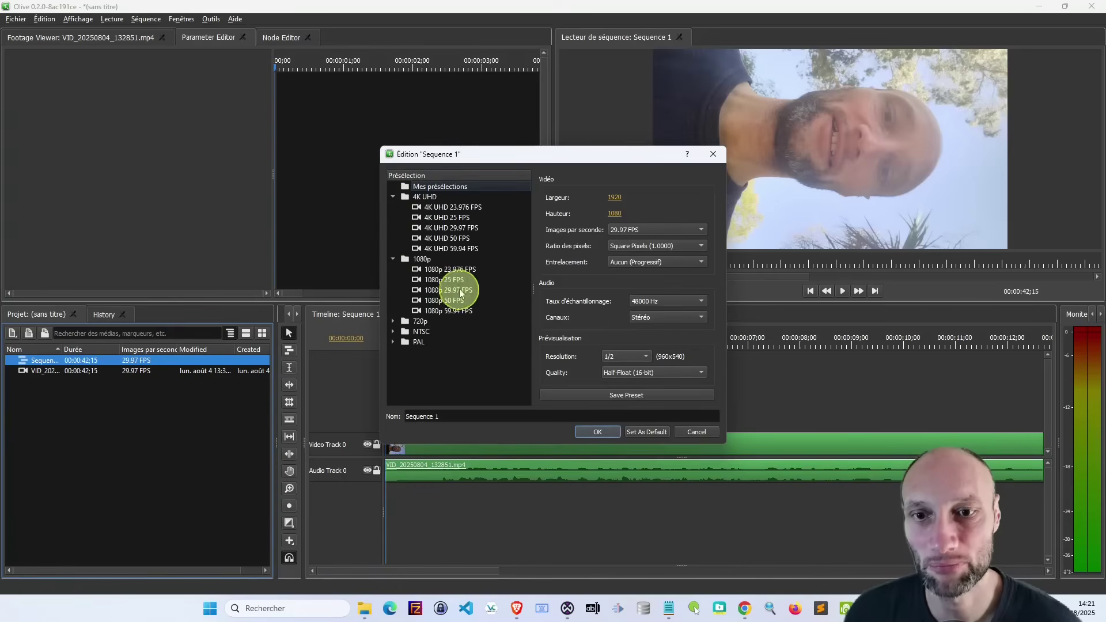
pyautogui.click(396, 200)
pyautogui.click(393, 208)
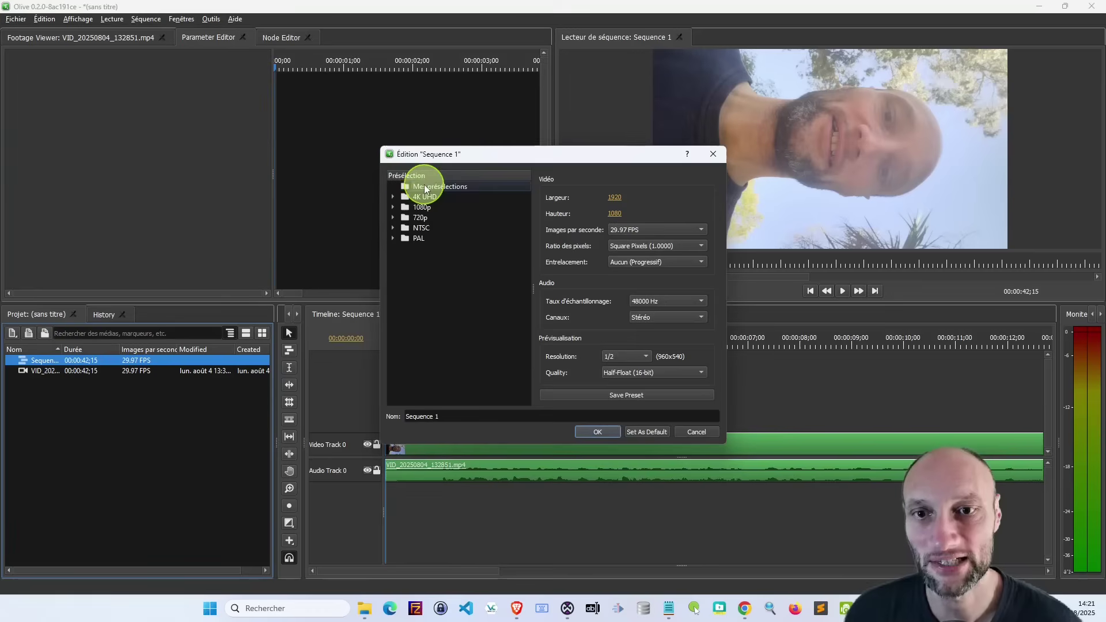
pyautogui.click(426, 188)
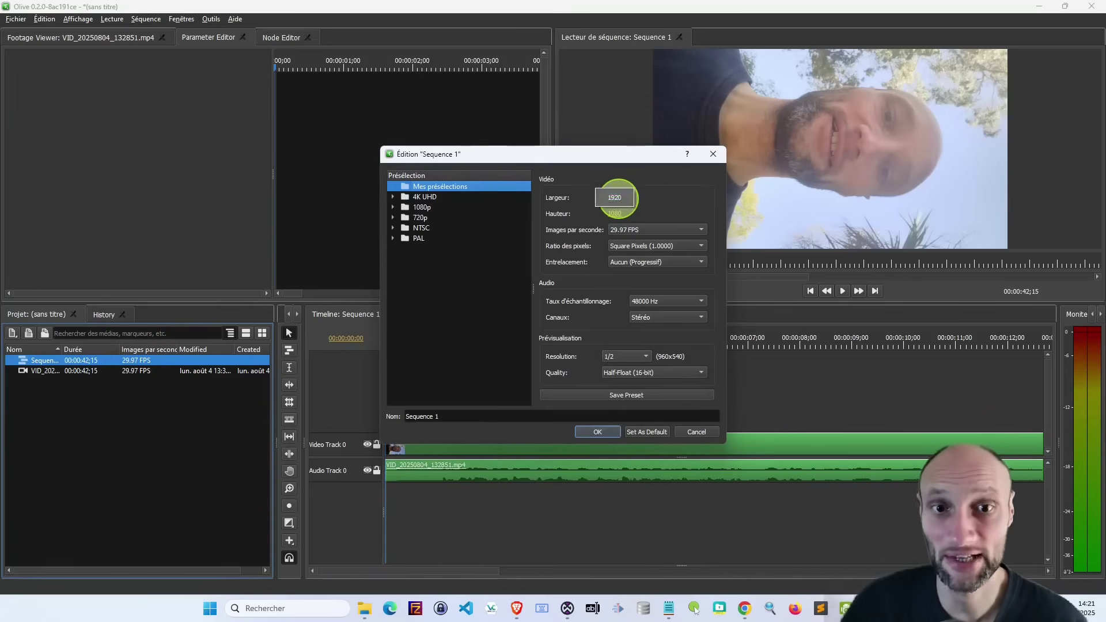
# Set the frame to 1080 wide by 1920 high, save it as a preset, and apply
pyautogui.click(616, 197)
pyautogui.write('10')
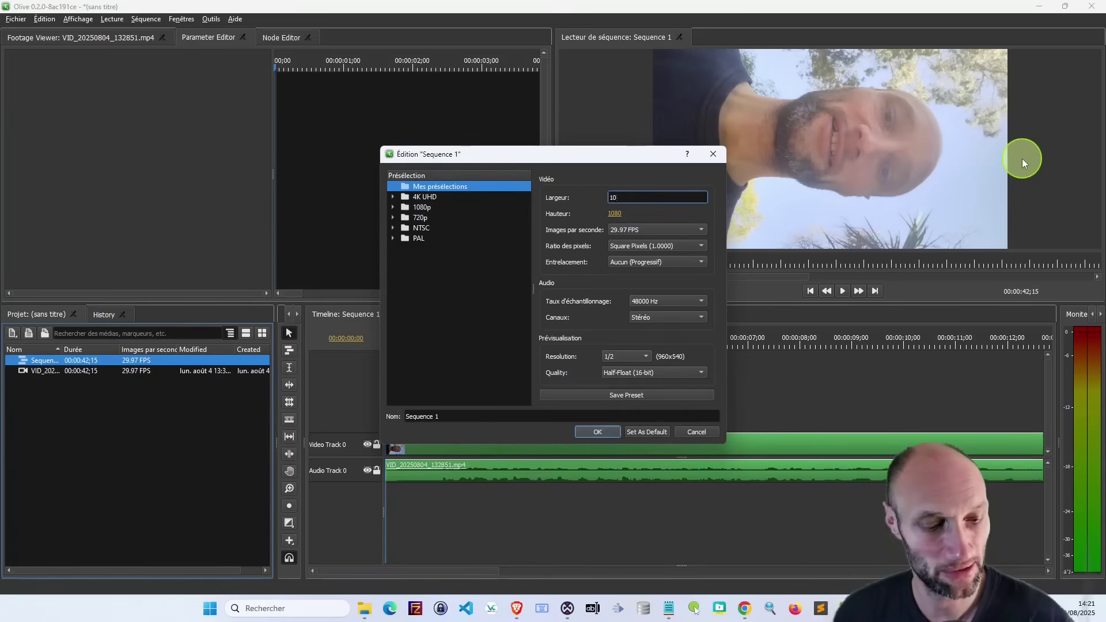
pyautogui.write('80')
pyautogui.moveTo(617, 214); pyautogui.dragTo(615, 215)
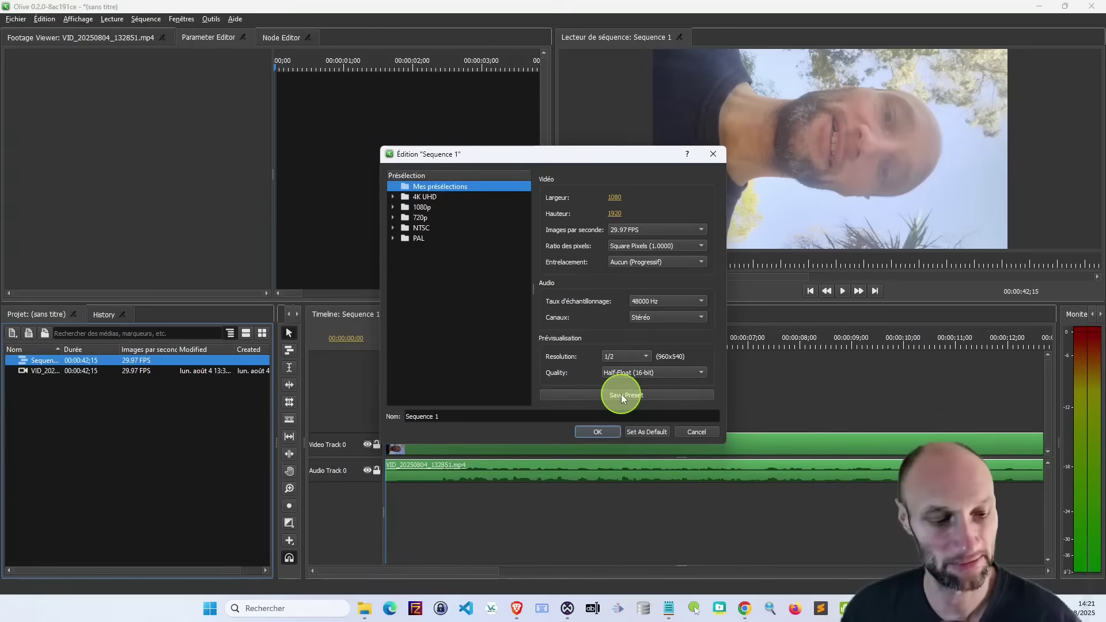
pyautogui.click(621, 394)
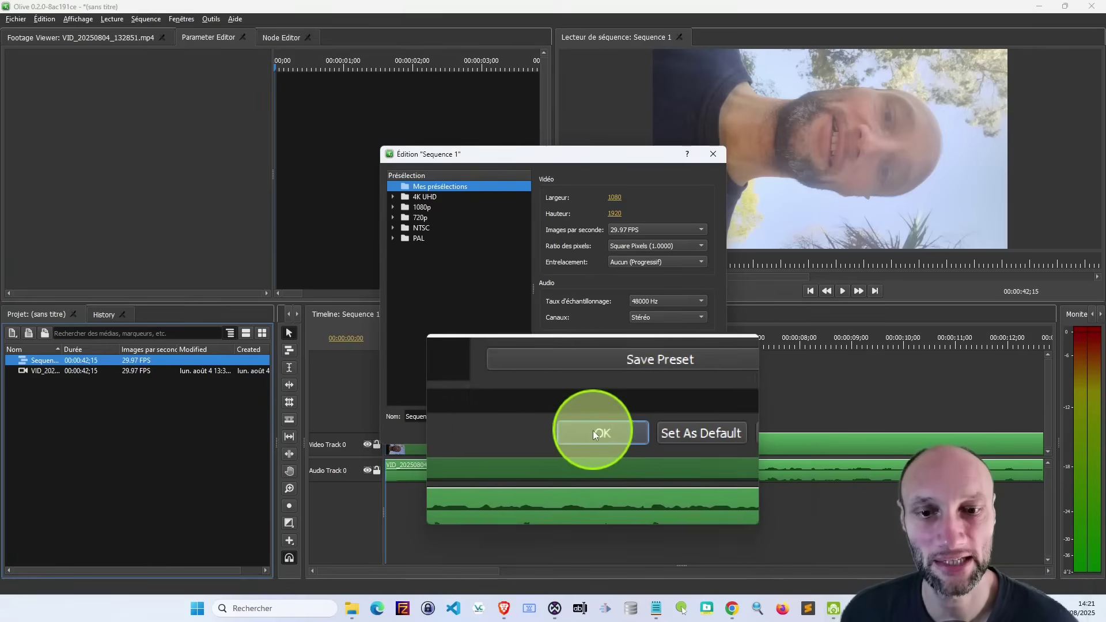
pyautogui.click(594, 433)
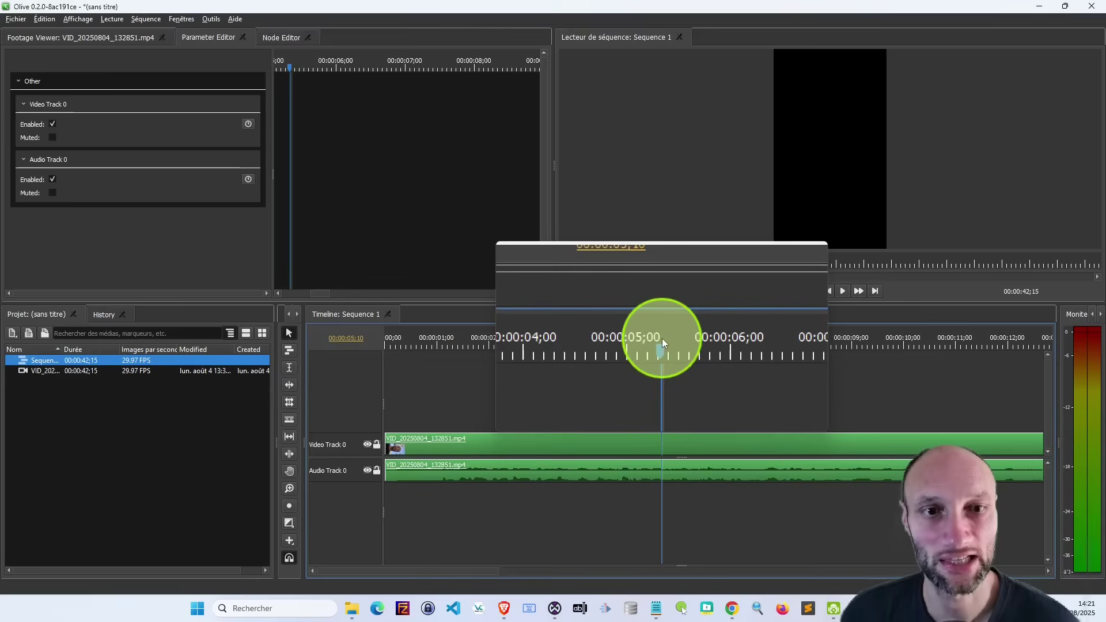
# Move the clips to start at time 0, then select the video clip to show its Transform properties
pyautogui.moveTo(662, 338); pyautogui.dragTo(726, 340)
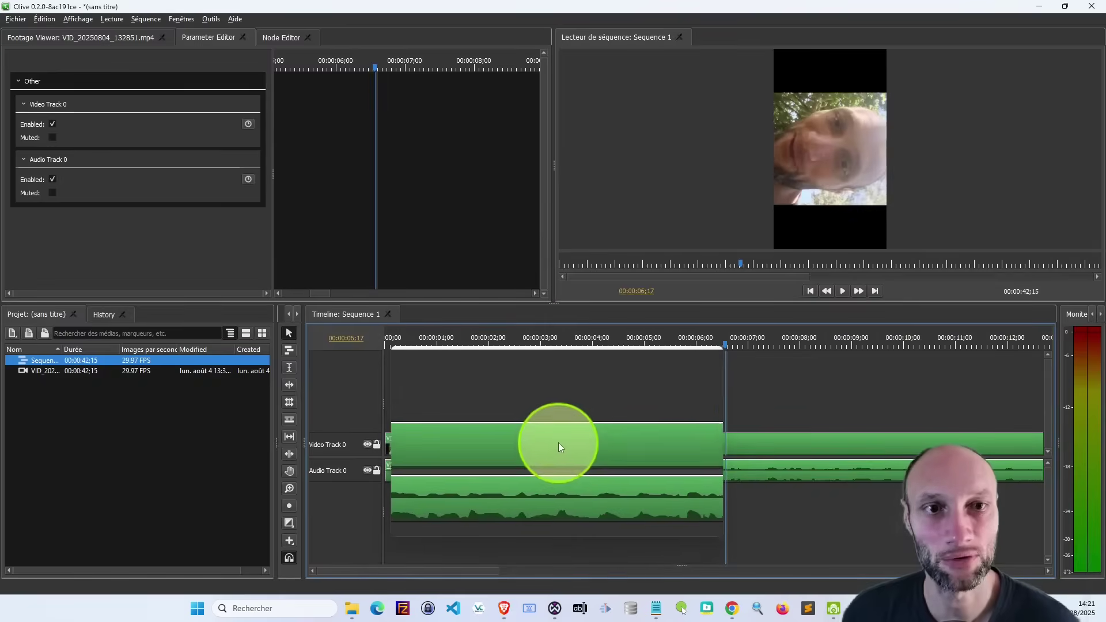
pyautogui.moveTo(551, 452); pyautogui.dragTo(566, 438)
pyautogui.click(609, 342)
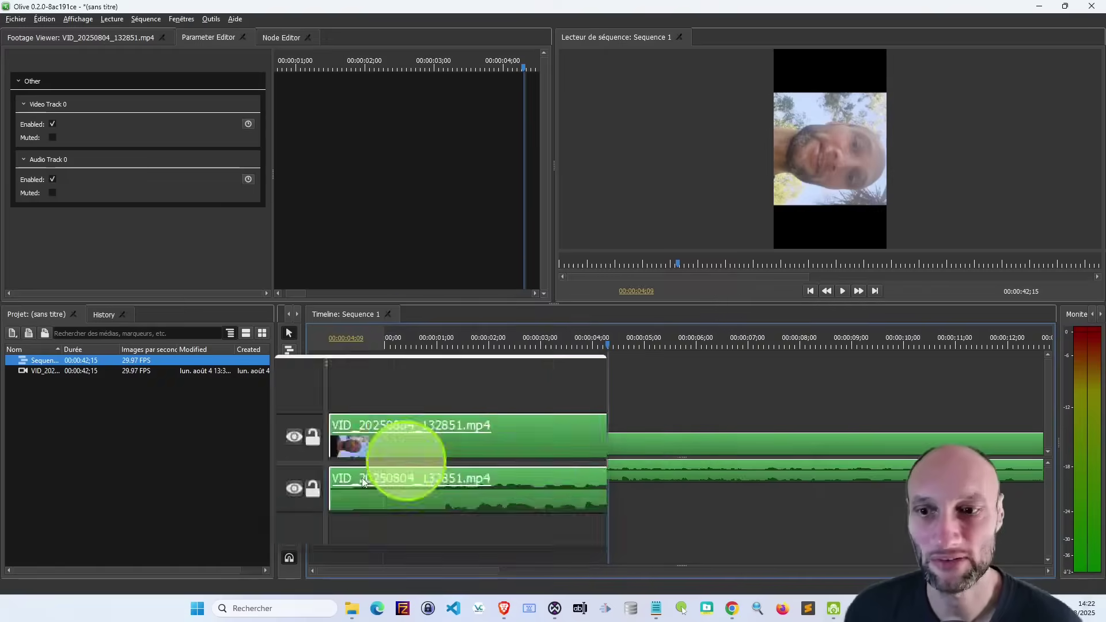
pyautogui.click(458, 447)
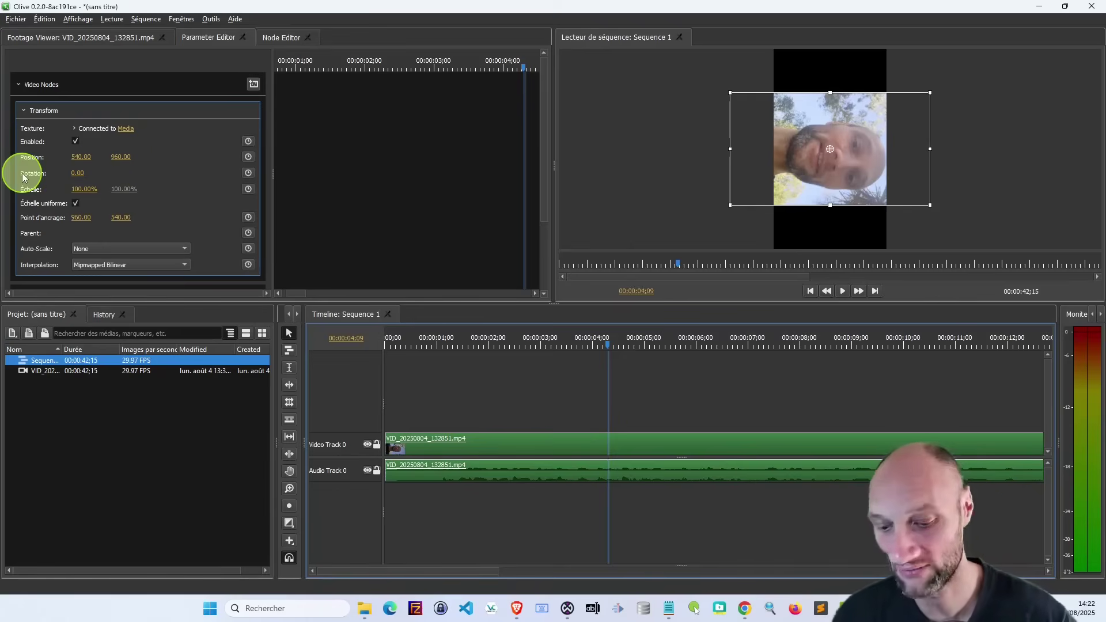
# Set the clip's Transform rotation to 270.00 and play the sequence to check it upright
pyautogui.press('super+plus')
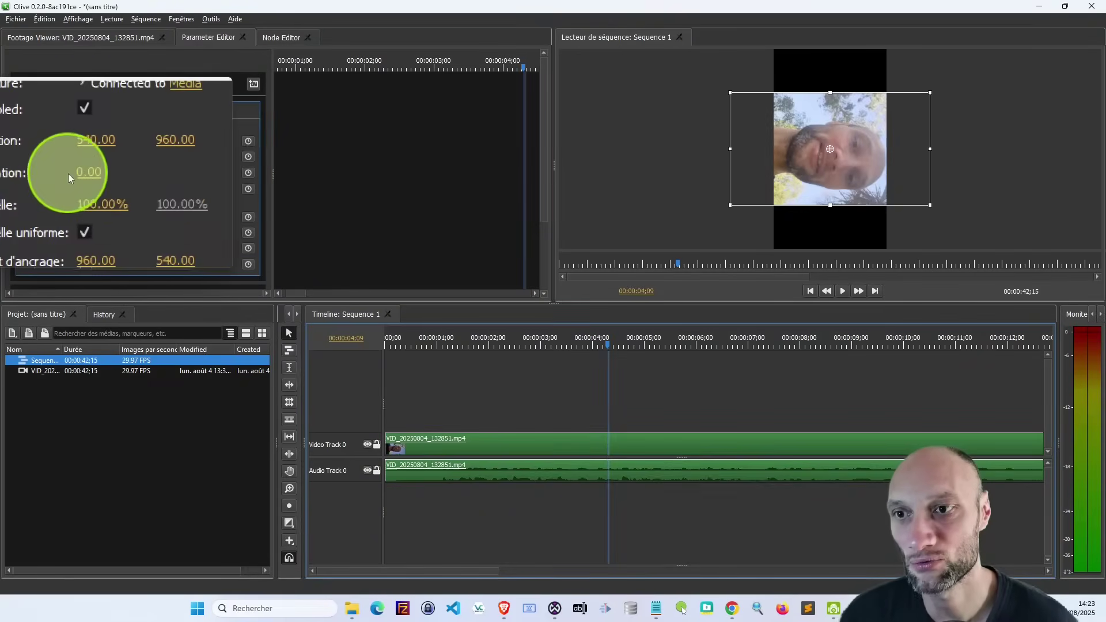
pyautogui.click(87, 171)
pyautogui.moveTo(88, 172); pyautogui.dragTo(127, 183)
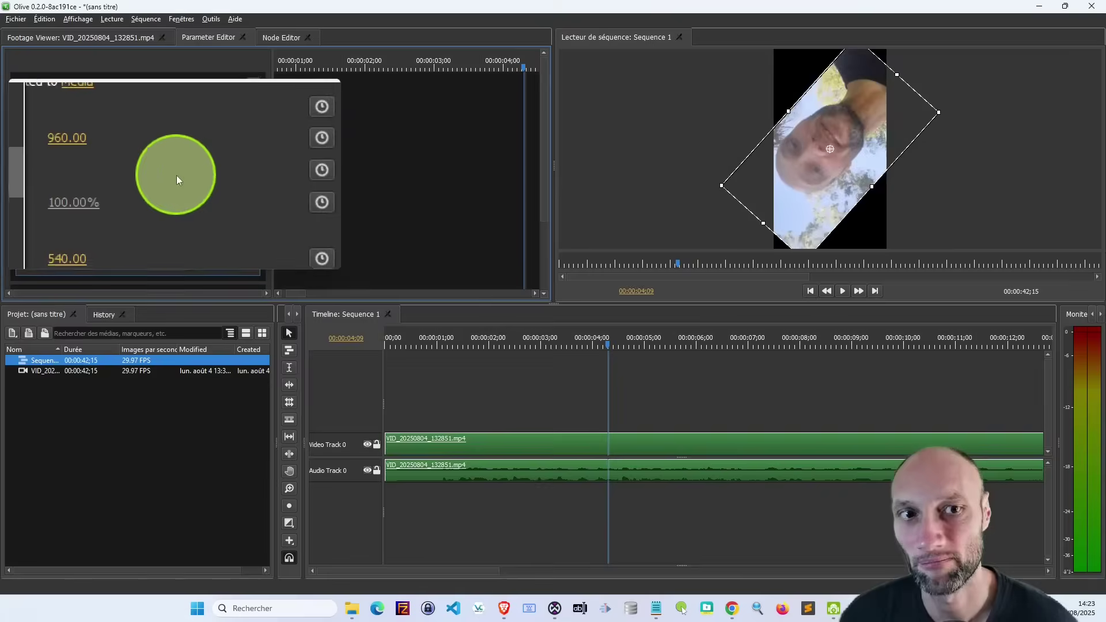
pyautogui.moveTo(126, 179); pyautogui.dragTo(254, 178)
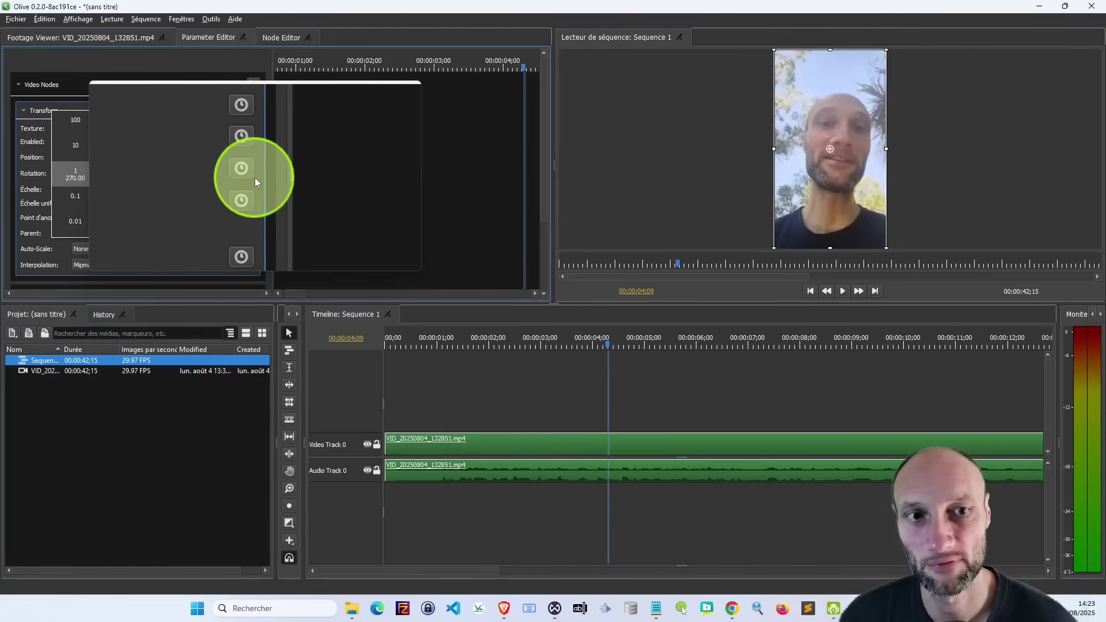
pyautogui.moveTo(254, 178); pyautogui.dragTo(255, 181)
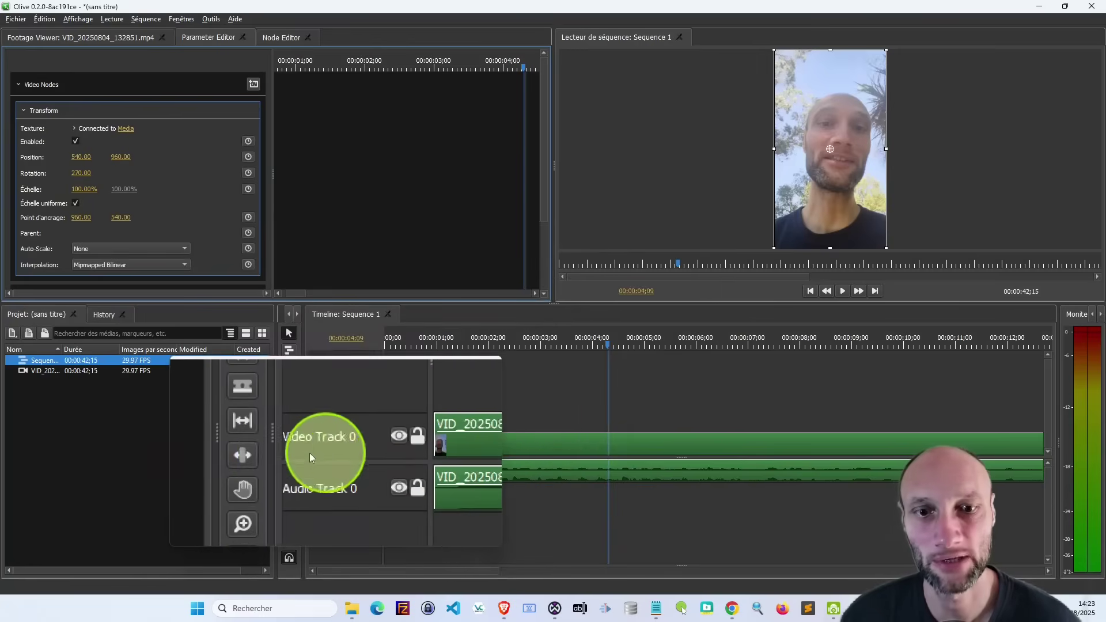
pyautogui.press('space')
pyautogui.press('space')
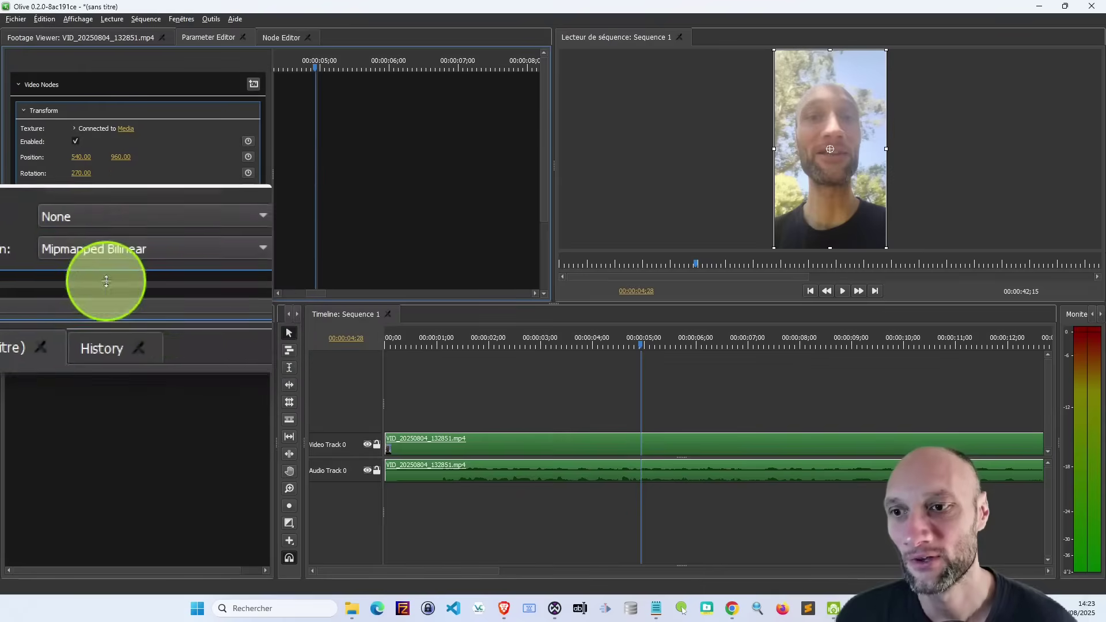
# Set the clip's Volume in Audio Nodes to 5.00 dB
pyautogui.scroll(-5, 86, 260)
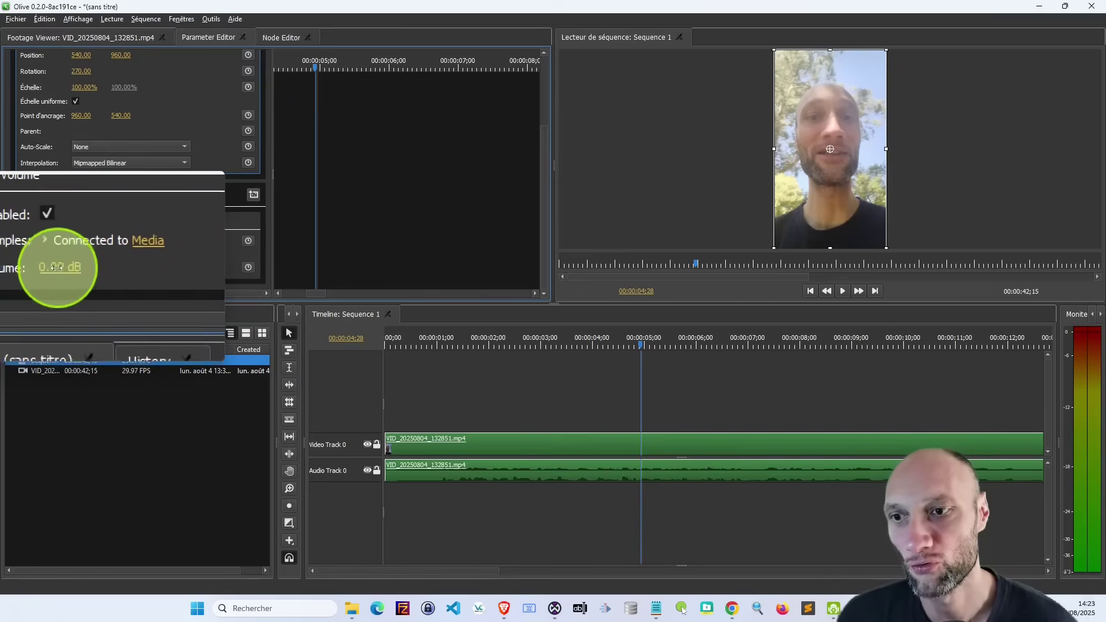
pyautogui.moveTo(55, 269)
pyautogui.mouseDown()
pyautogui.moveTo(101, 272)
pyautogui.moveTo(40, 269)
pyautogui.moveTo(106, 278)
pyautogui.mouseUp()
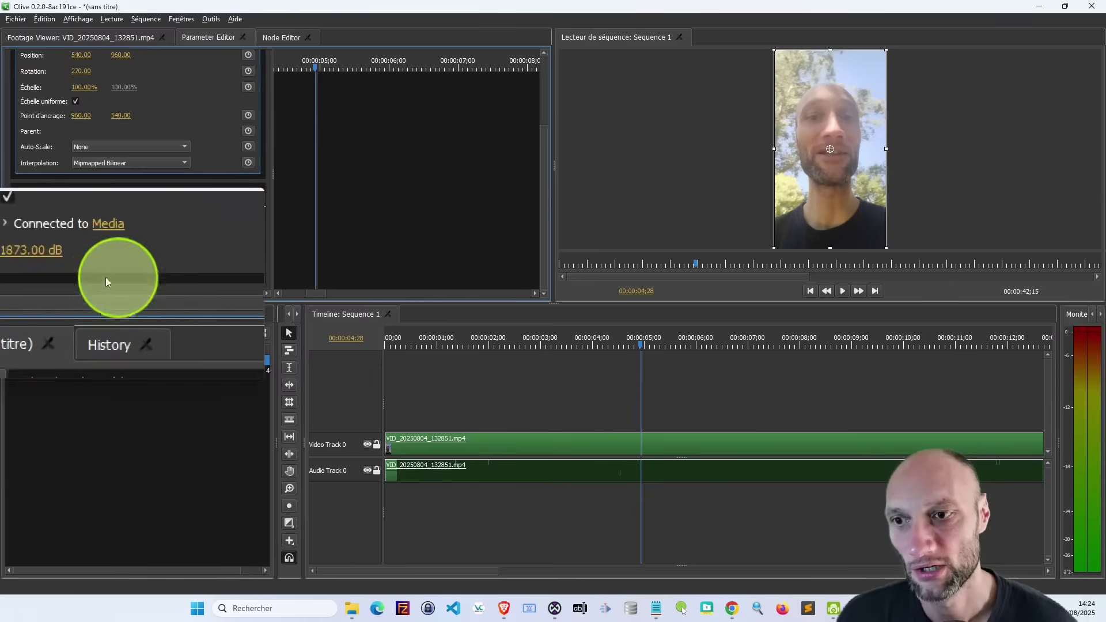
pyautogui.click(58, 272)
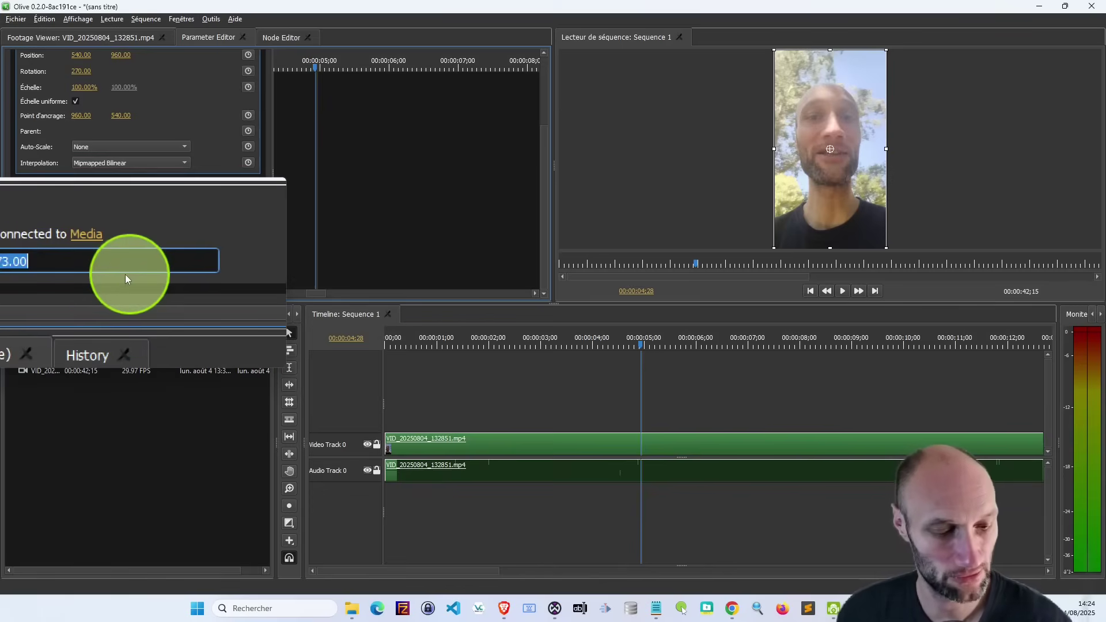
pyautogui.press('BackSpace')
pyautogui.write('5')
pyautogui.press('Return')
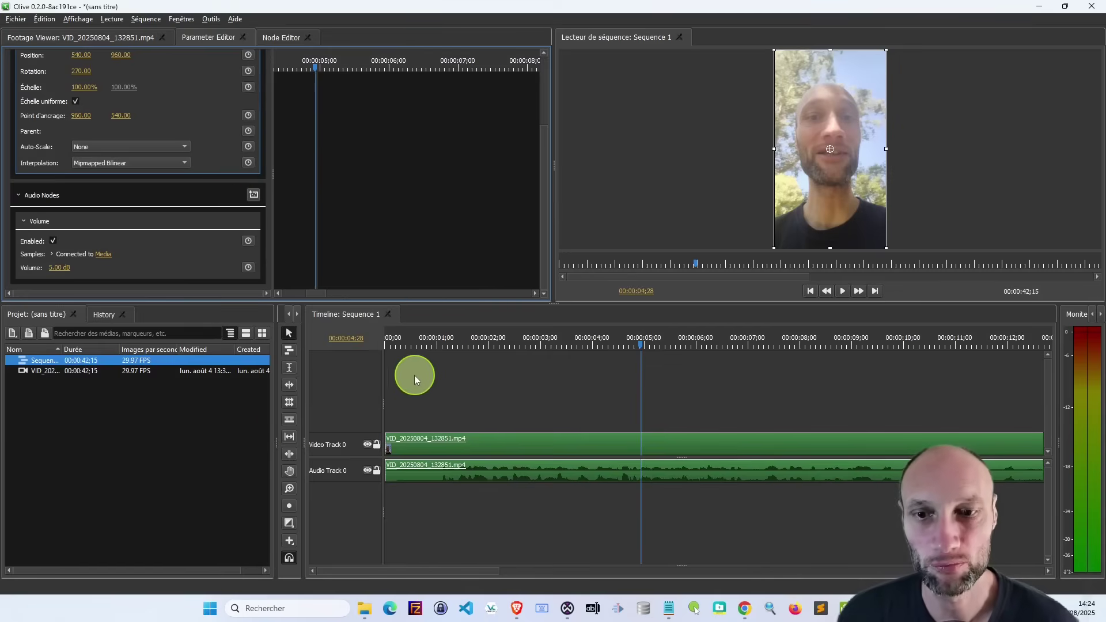
pyautogui.click(400, 346)
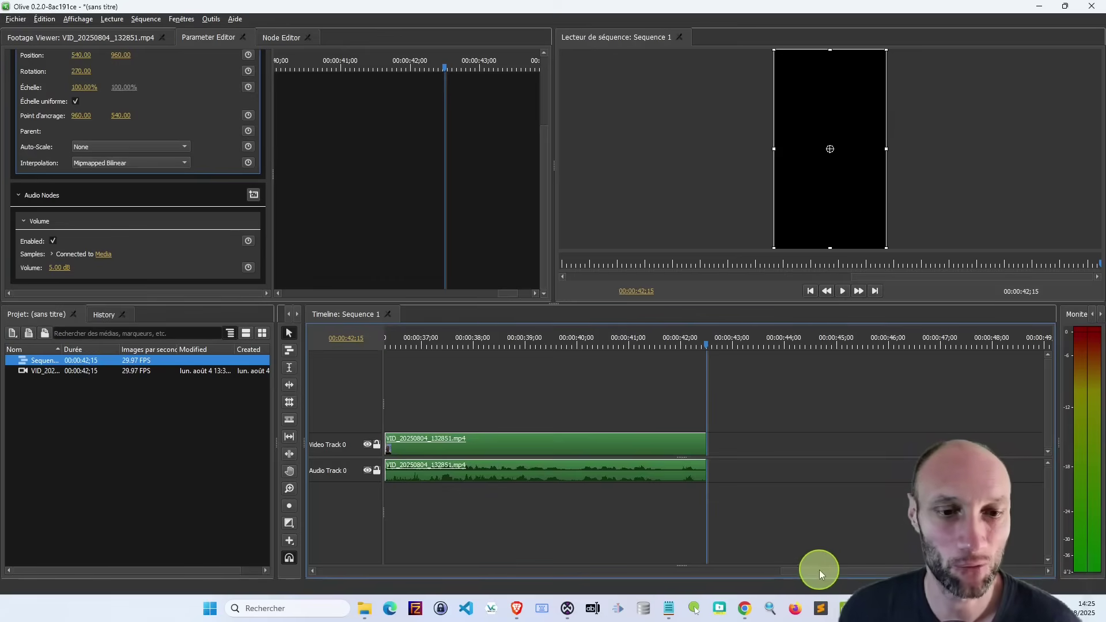
pyautogui.moveTo(819, 569); pyautogui.dragTo(333, 575)
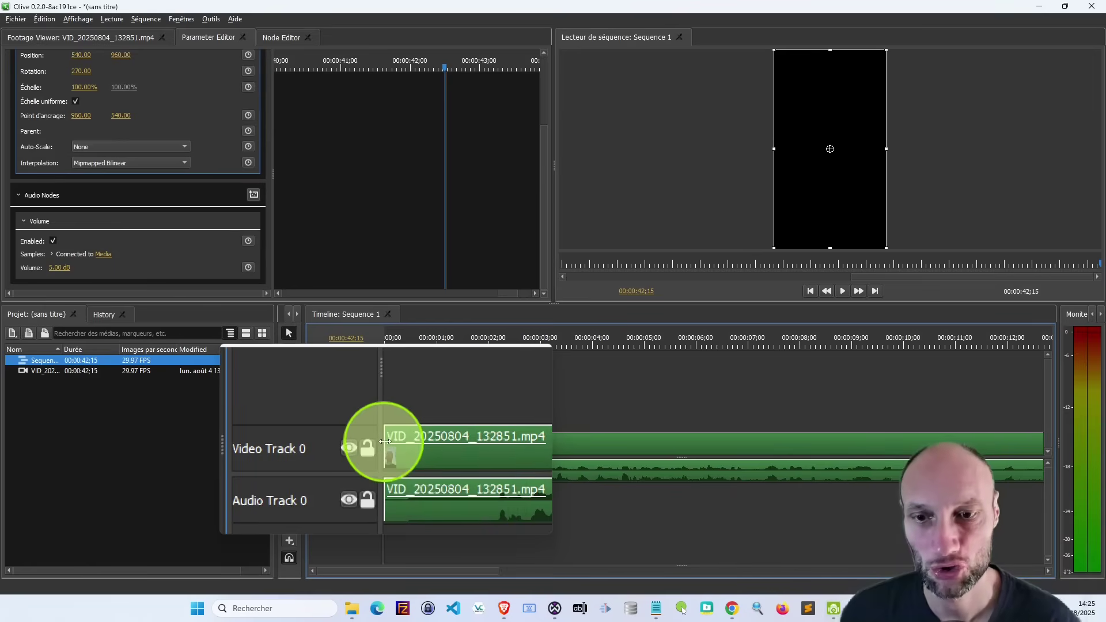
# Move the video clip onto a new Video Track 1 and split it at about 00:00:04;02
pyautogui.moveTo(385, 441)
pyautogui.mouseDown()
pyautogui.moveTo(441, 443)
pyautogui.moveTo(403, 441)
pyautogui.mouseUp()
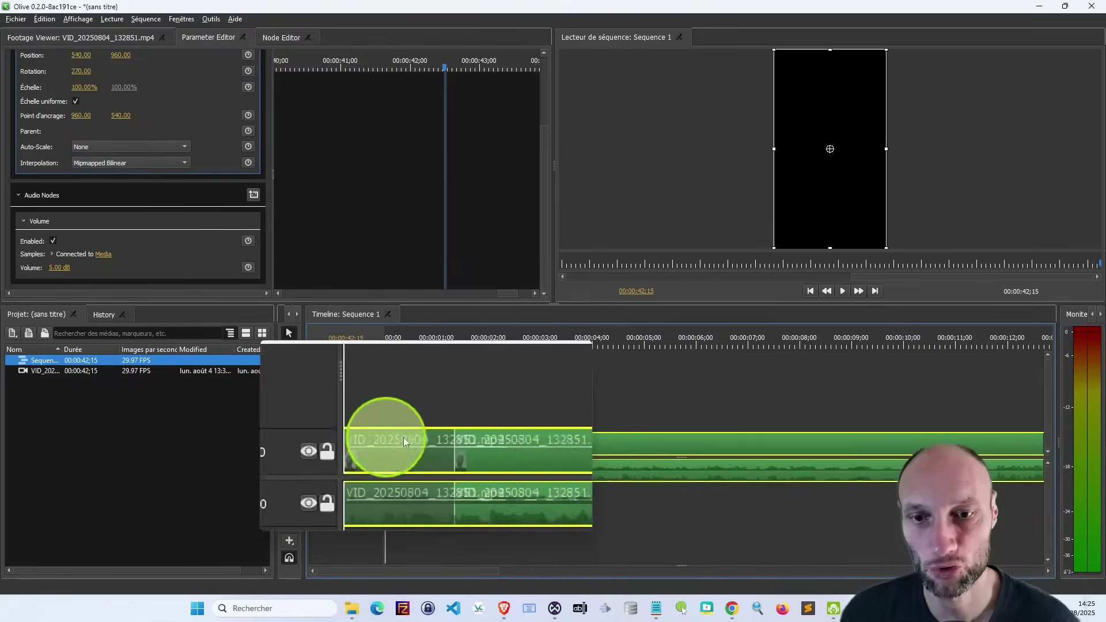
pyautogui.moveTo(403, 441); pyautogui.dragTo(326, 455)
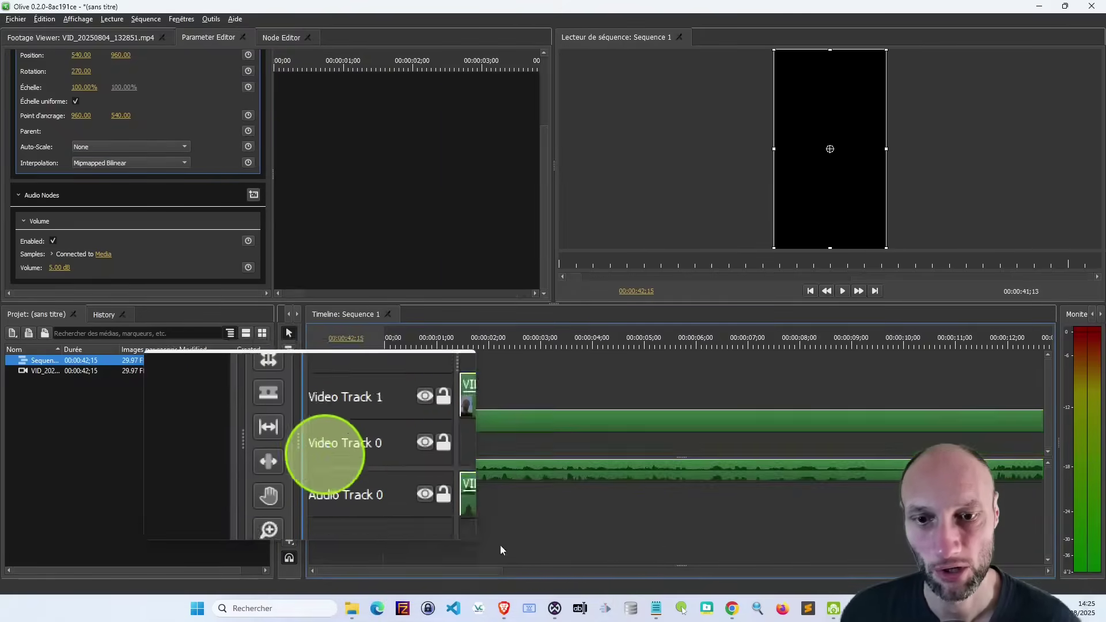
pyautogui.moveTo(451, 466); pyautogui.dragTo(454, 575)
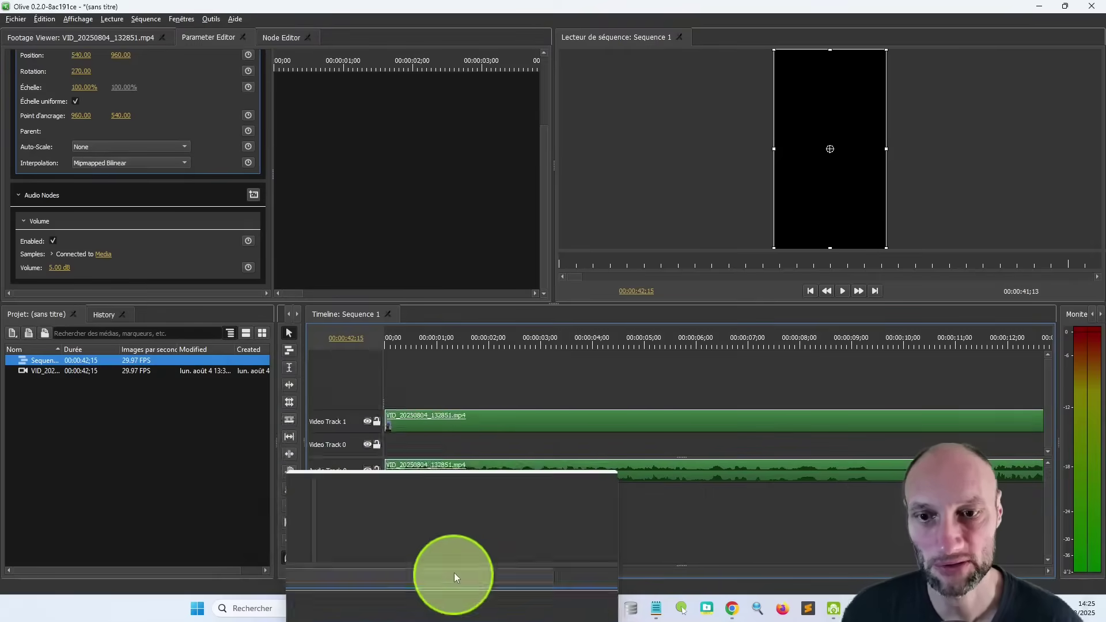
pyautogui.press('space')
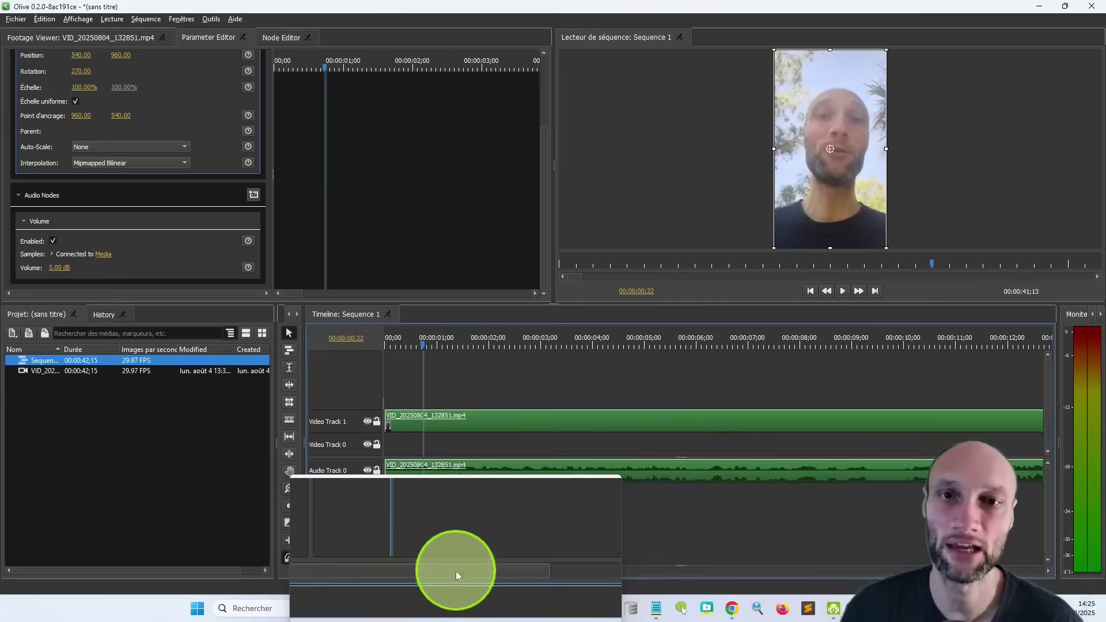
pyautogui.moveTo(455, 572)
pyautogui.mouseDown()
pyautogui.moveTo(625, 441)
pyautogui.moveTo(284, 396)
pyautogui.moveTo(575, 435)
pyautogui.moveTo(593, 413)
pyautogui.moveTo(597, 346)
pyautogui.moveTo(592, 448)
pyautogui.moveTo(596, 425)
pyautogui.mouseUp()
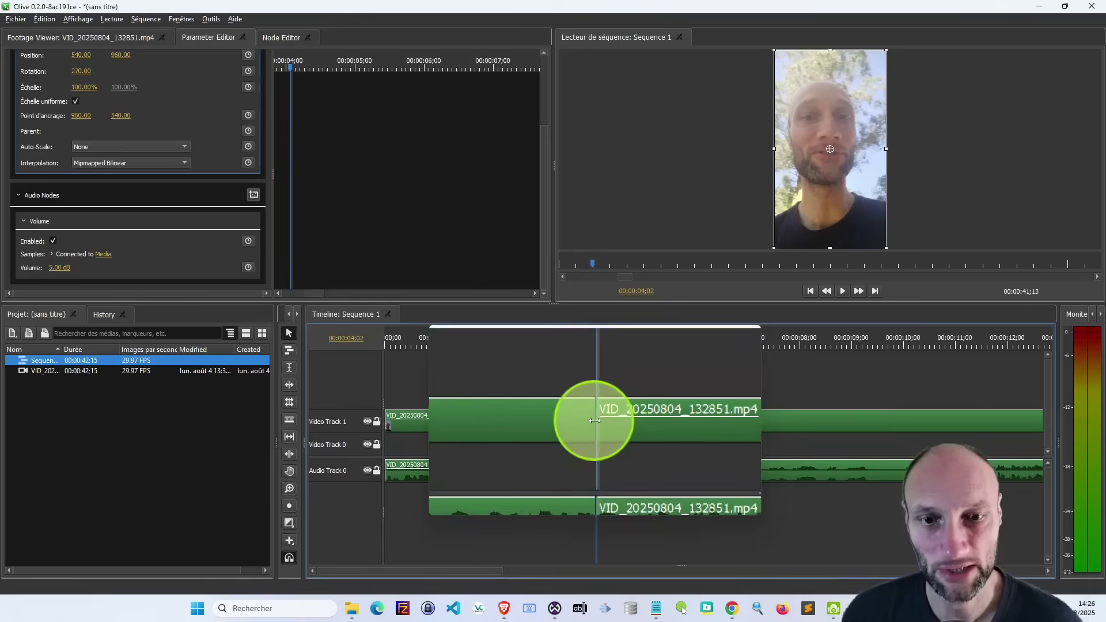
pyautogui.click(601, 420)
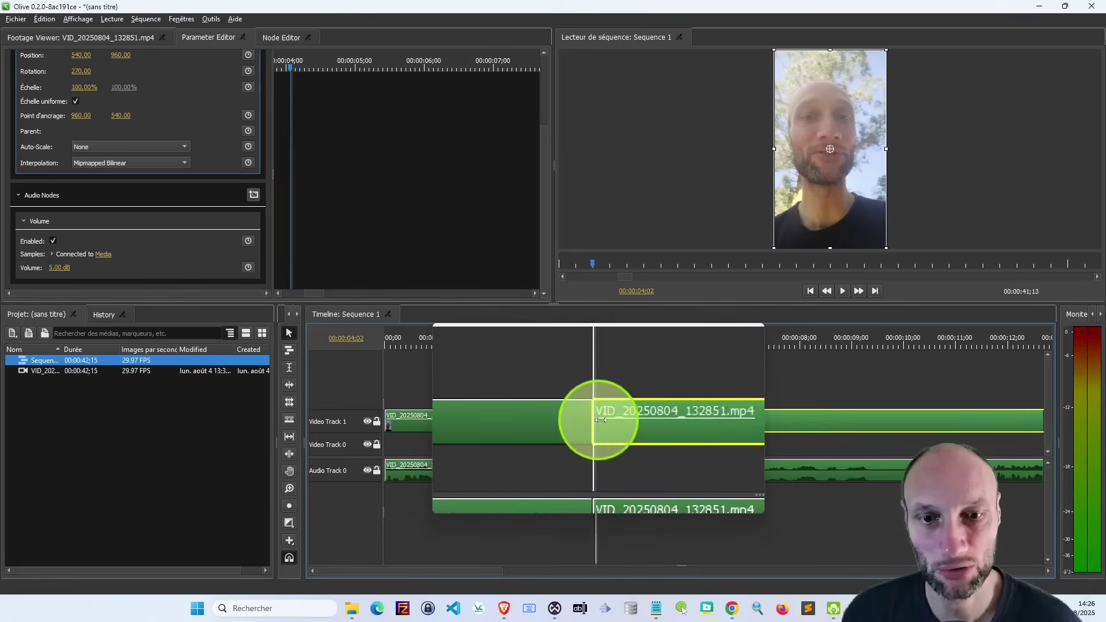
pyautogui.moveTo(601, 420); pyautogui.dragTo(646, 429)
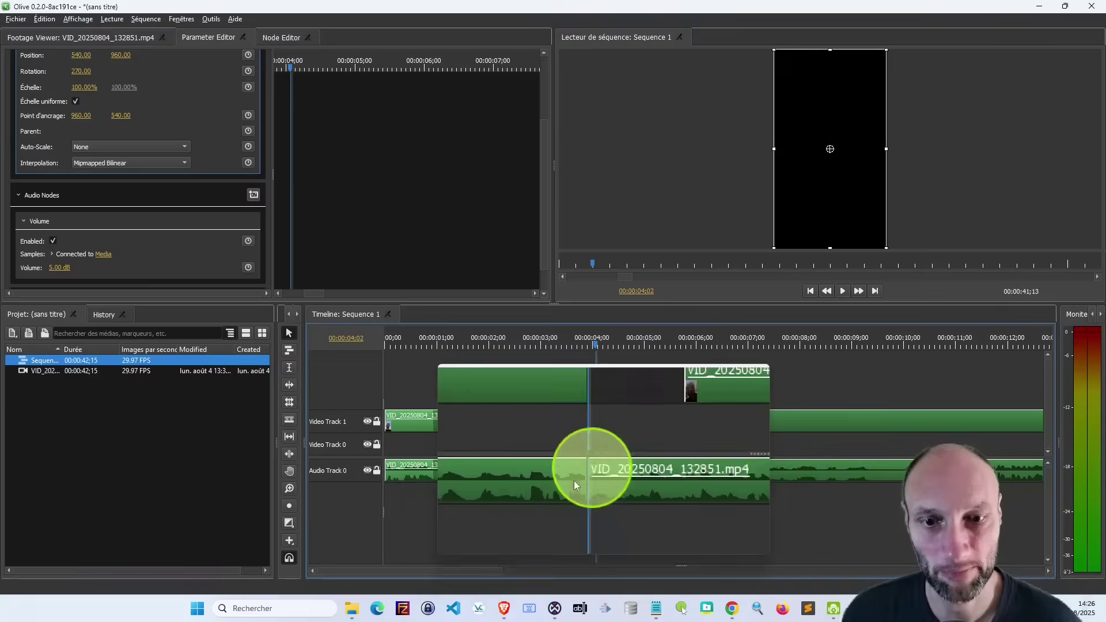
pyautogui.moveTo(574, 486); pyautogui.dragTo(646, 470)
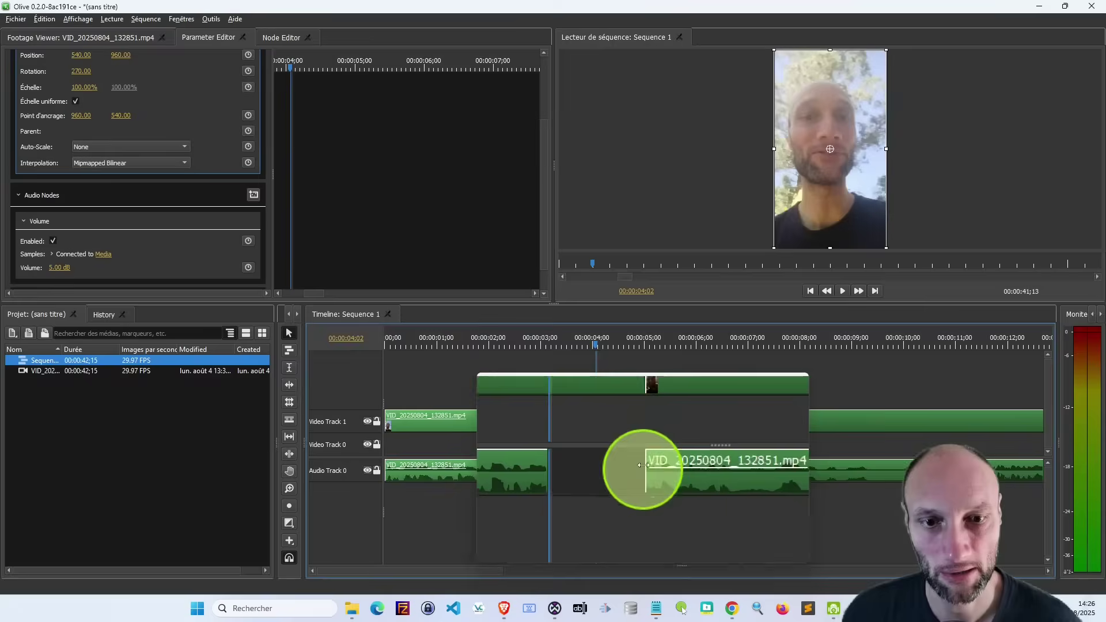
pyautogui.moveTo(646, 423); pyautogui.dragTo(593, 419)
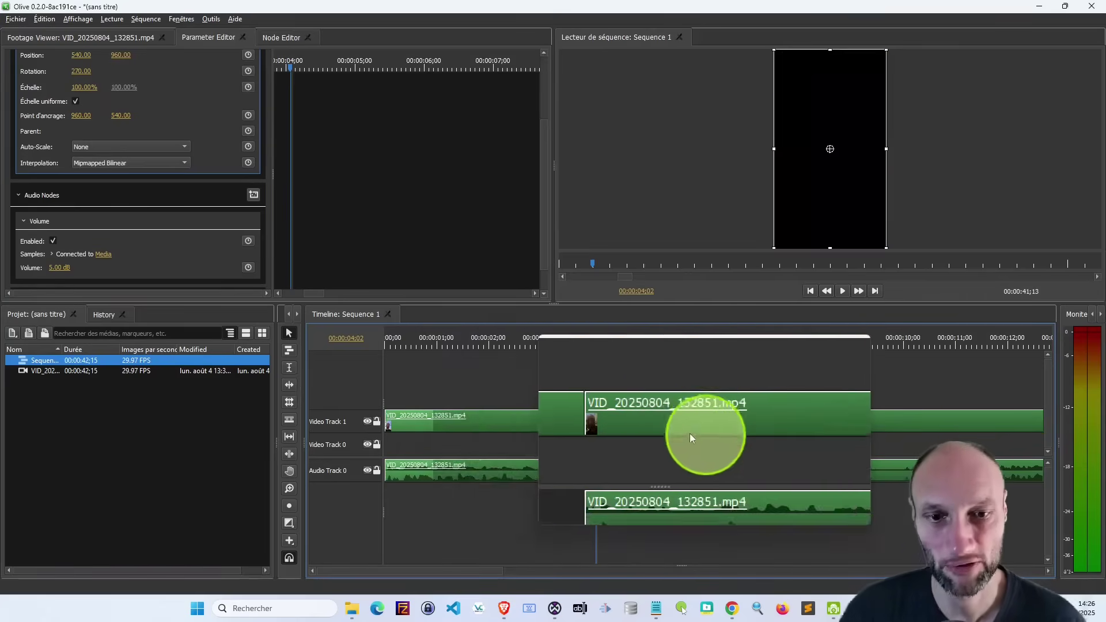
pyautogui.click(597, 450)
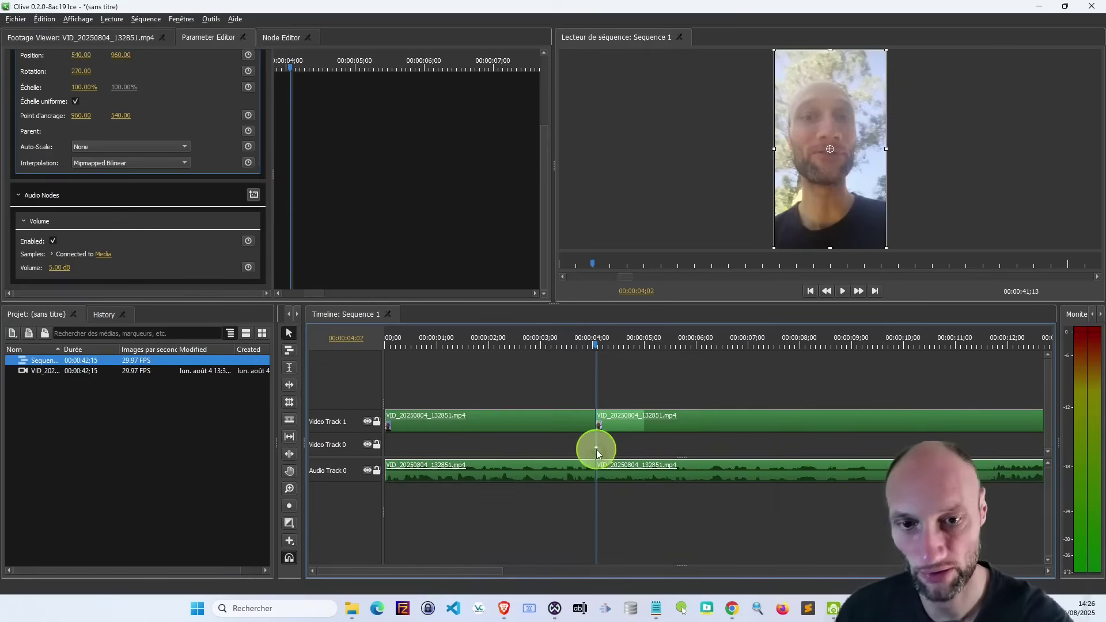
pyautogui.click(613, 406)
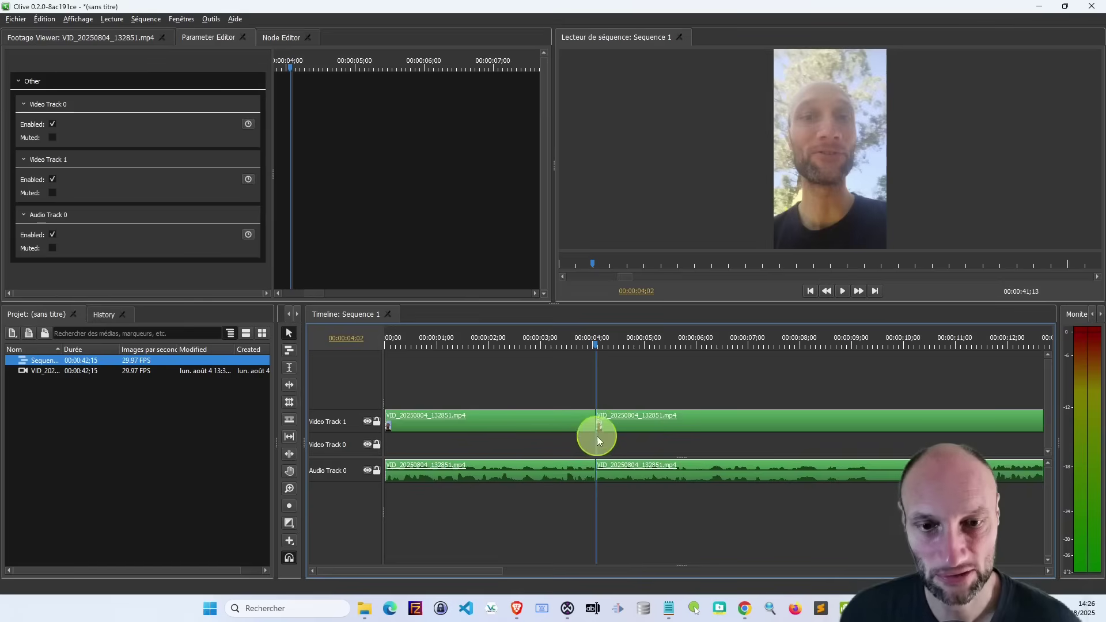
pyautogui.click(613, 419)
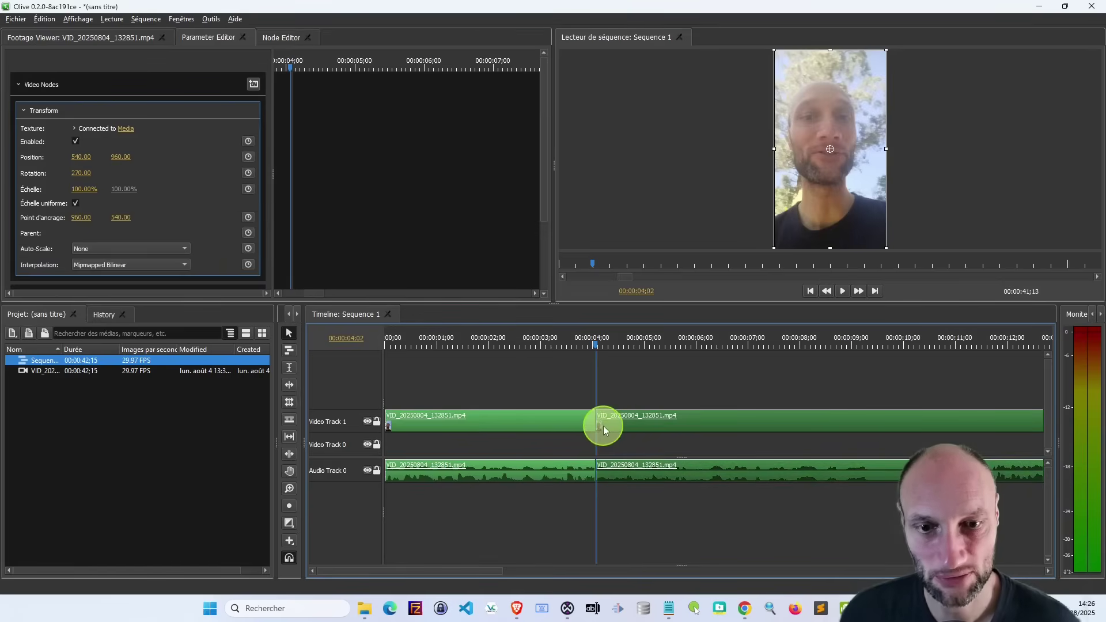
pyautogui.moveTo(599, 427); pyautogui.dragTo(712, 433)
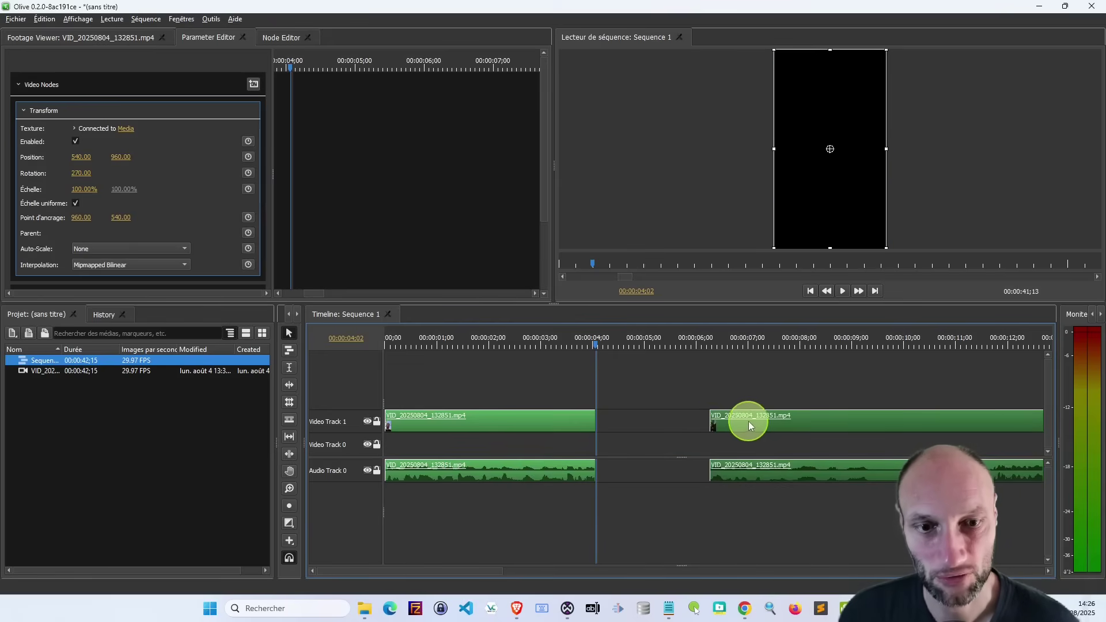
pyautogui.moveTo(753, 423); pyautogui.dragTo(637, 426)
pyautogui.click(586, 387)
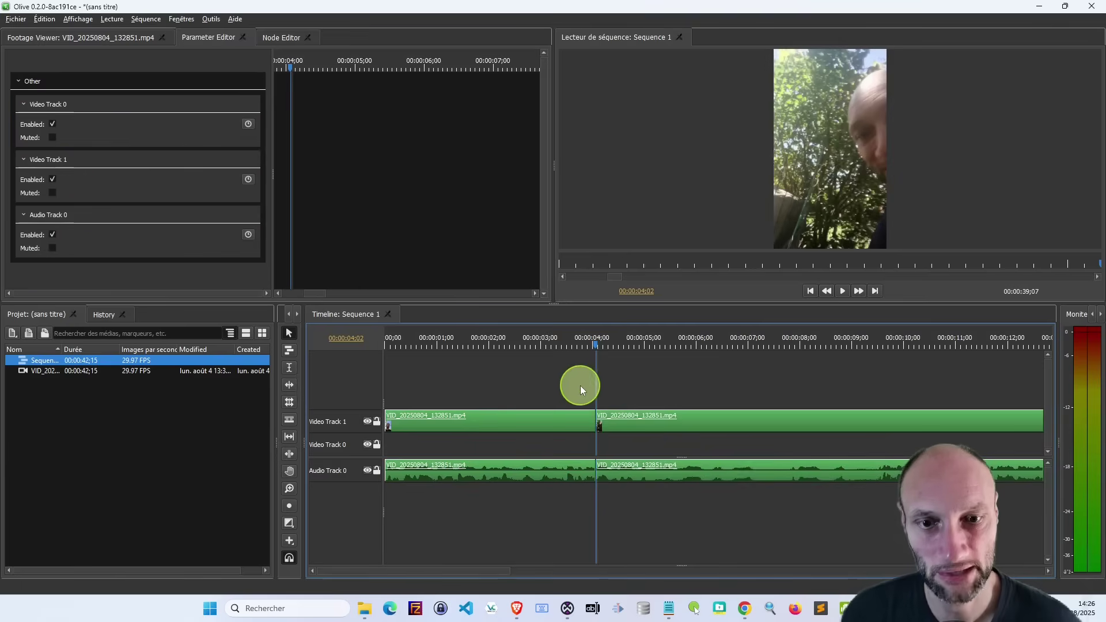
pyautogui.click(573, 348)
pyautogui.press('space')
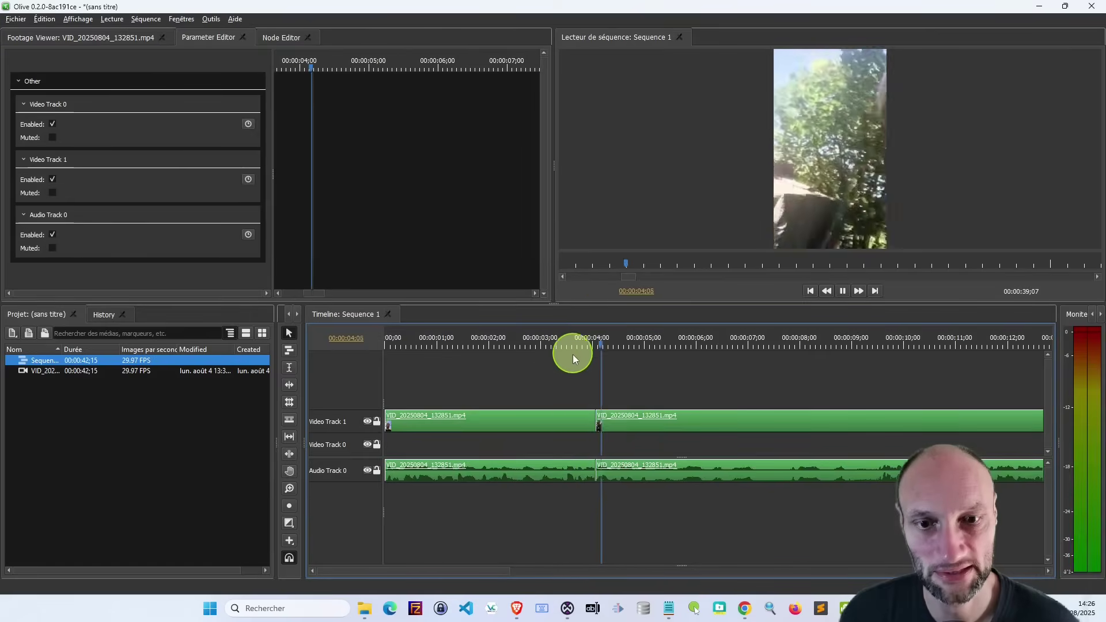
pyautogui.press('space')
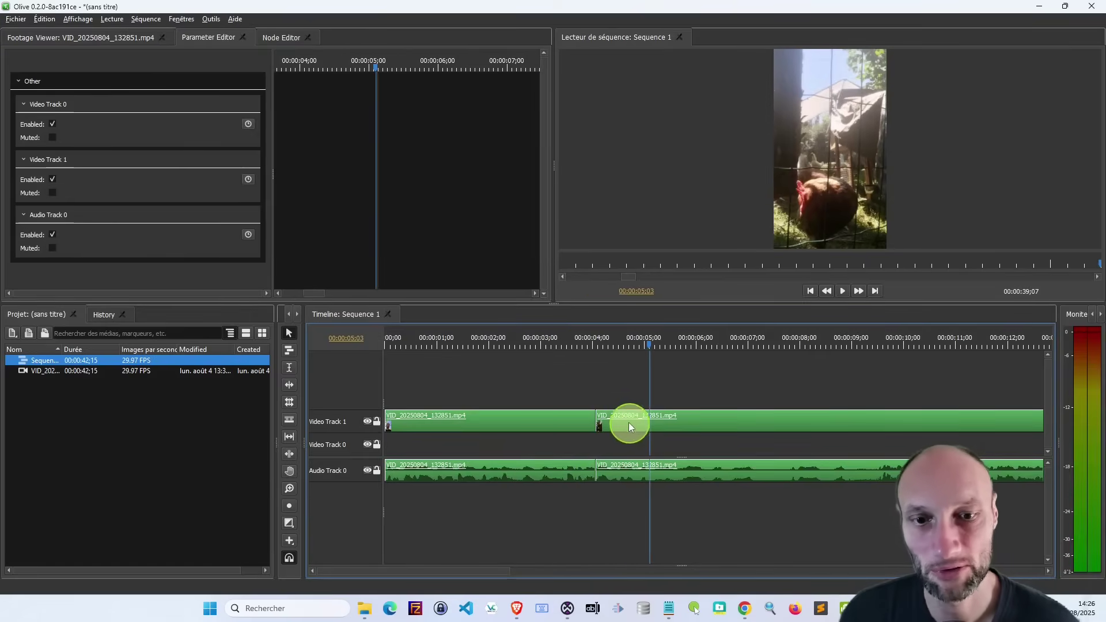
pyautogui.rightClick(628, 423)
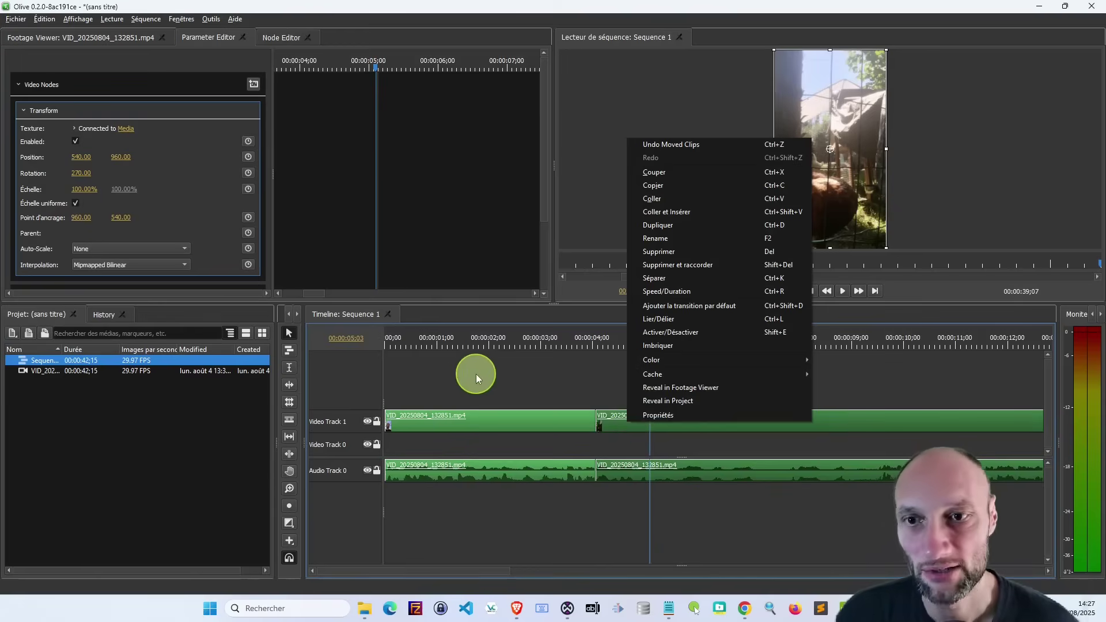
pyautogui.click(534, 372)
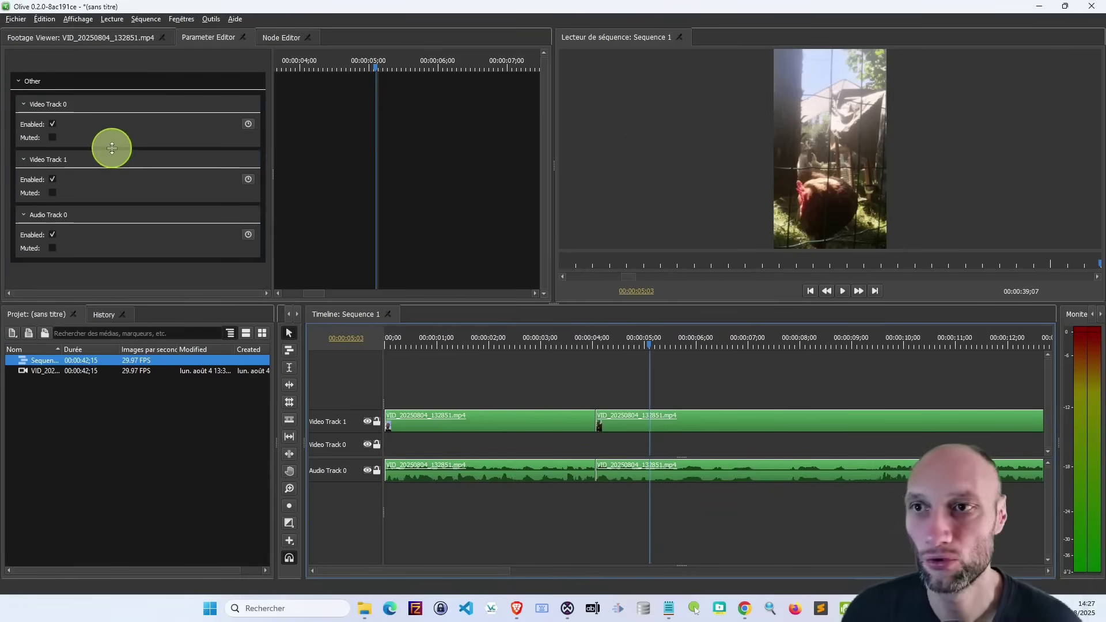
# Open Fichier > Exporter > Media to bring up Sequence 1's export dialog
pyautogui.click(15, 19)
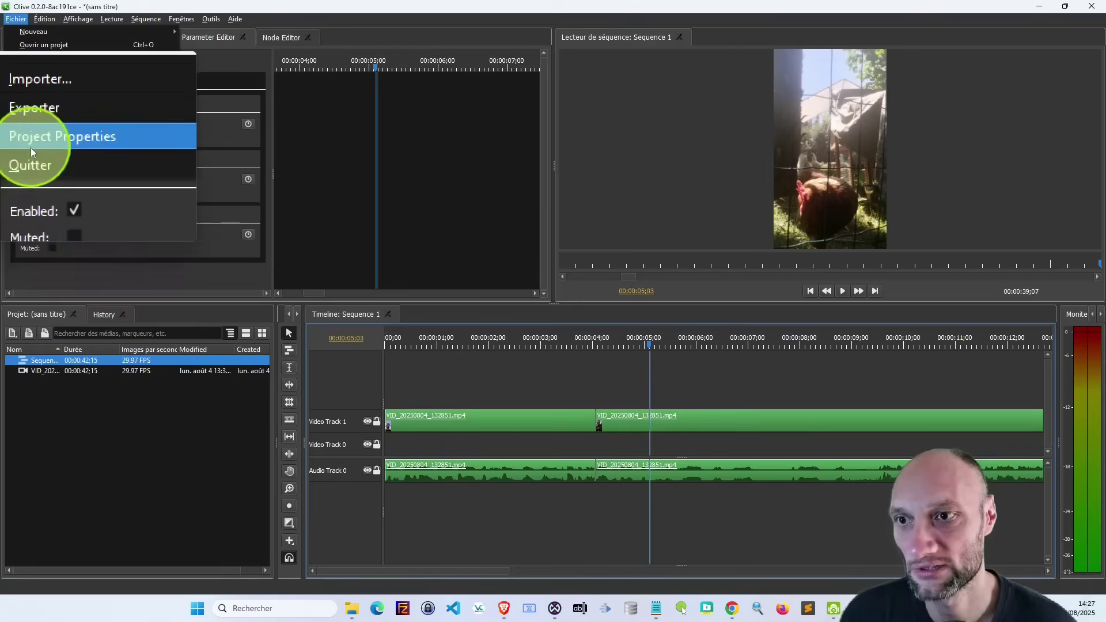
pyautogui.moveTo(32, 136)
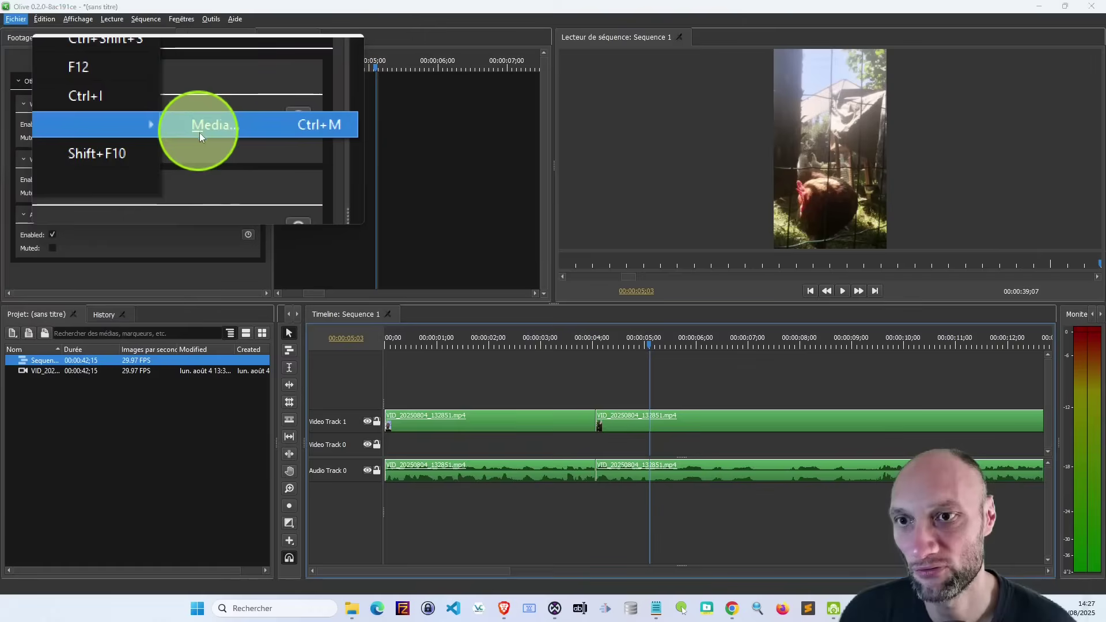
pyautogui.click(198, 130)
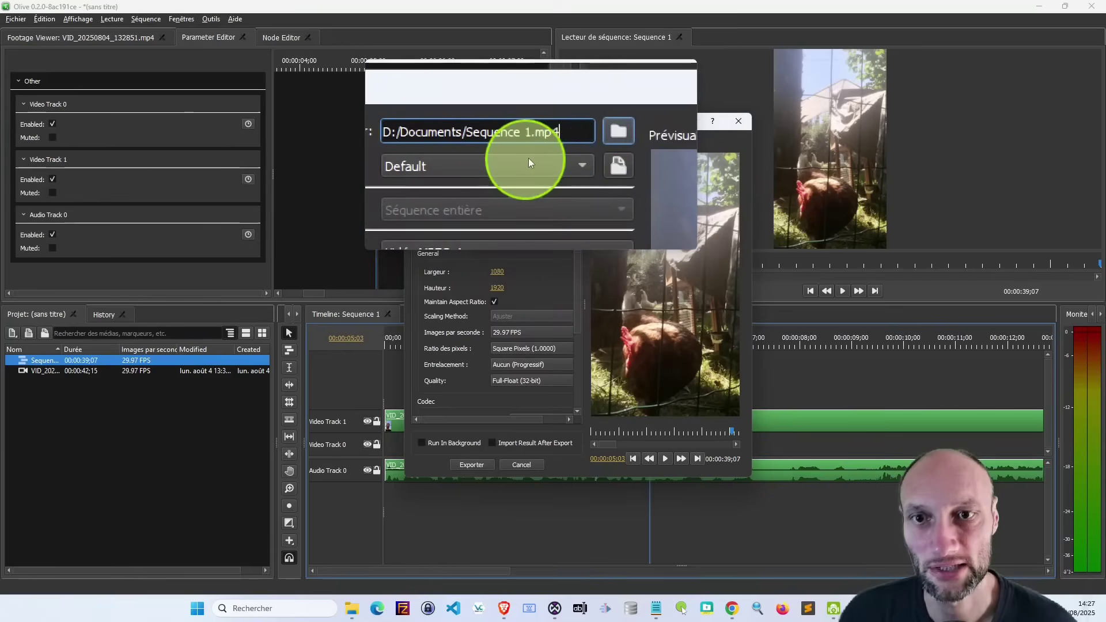
# Keep the Default preset and set the output format to Vidéo MPEG-4
pyautogui.click(485, 164)
pyautogui.click(485, 164)
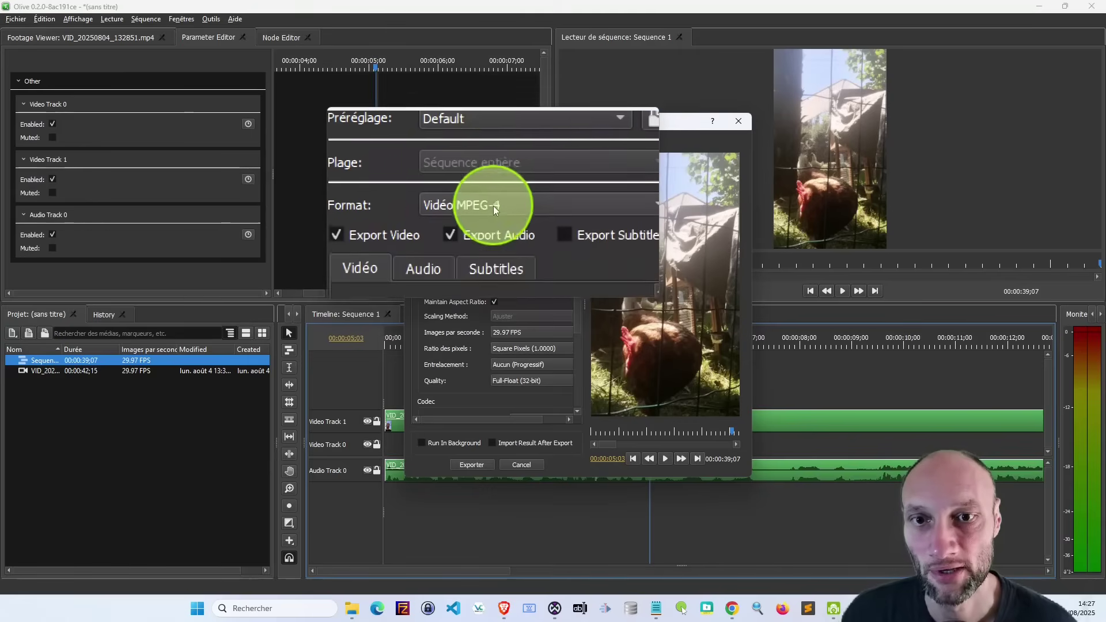
pyautogui.click(493, 206)
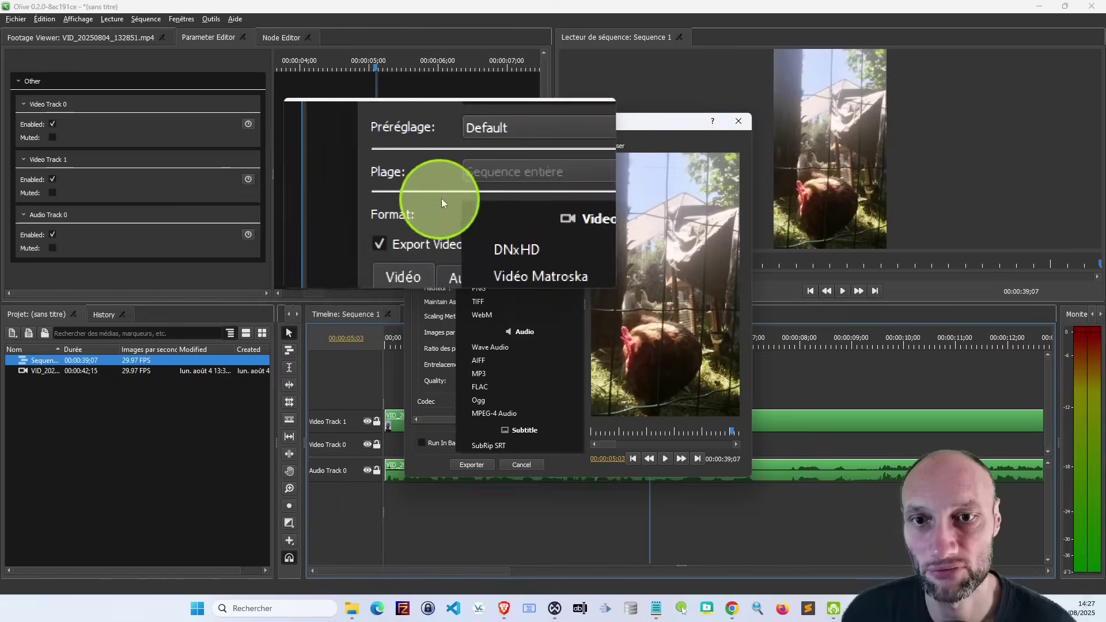
pyautogui.click(494, 291)
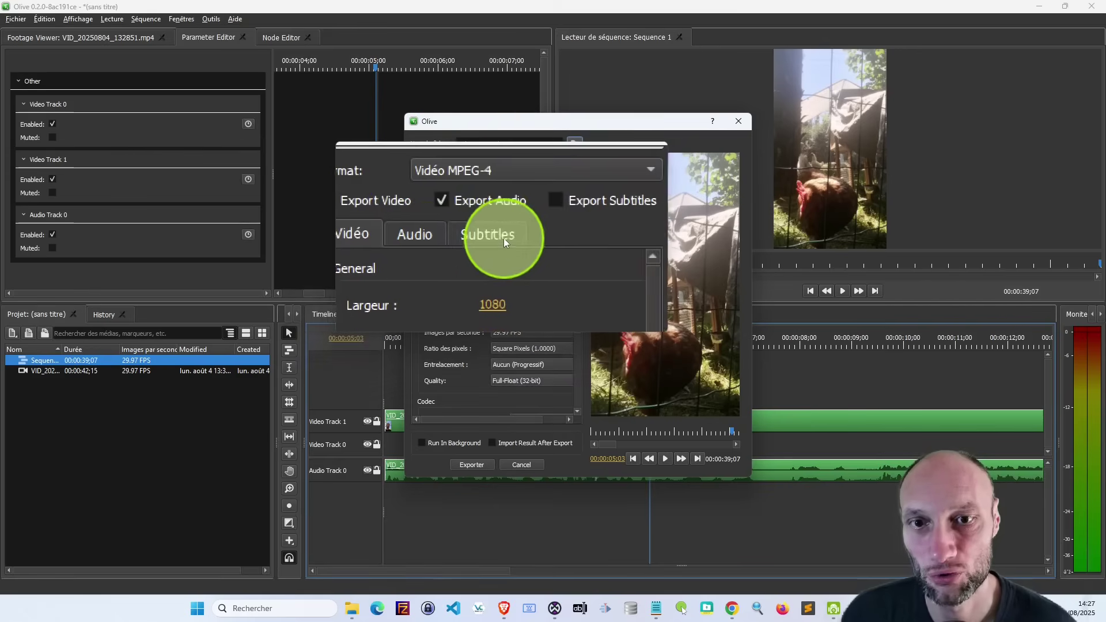
# Review the H.264 codec settings and export Sequence 1 to D:/Documents/Sequence 1.mp4
pyautogui.scroll(-2, 503, 271)
pyautogui.scroll(-2, 501, 272)
pyautogui.scroll(-2, 500, 273)
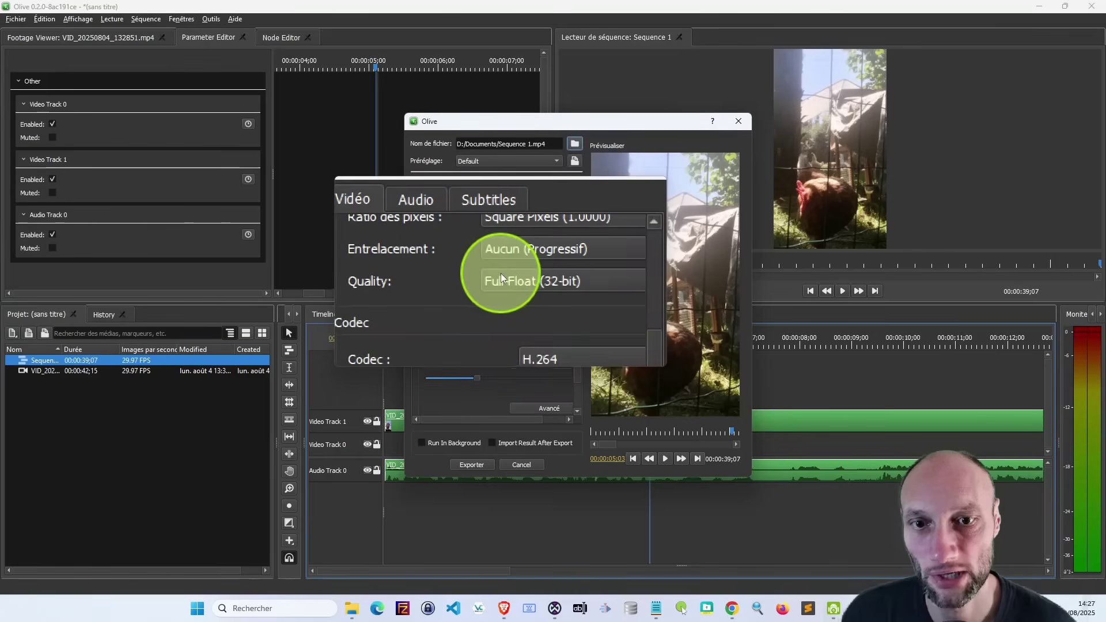
pyautogui.scroll(-2, 500, 281)
pyautogui.scroll(-2, 525, 318)
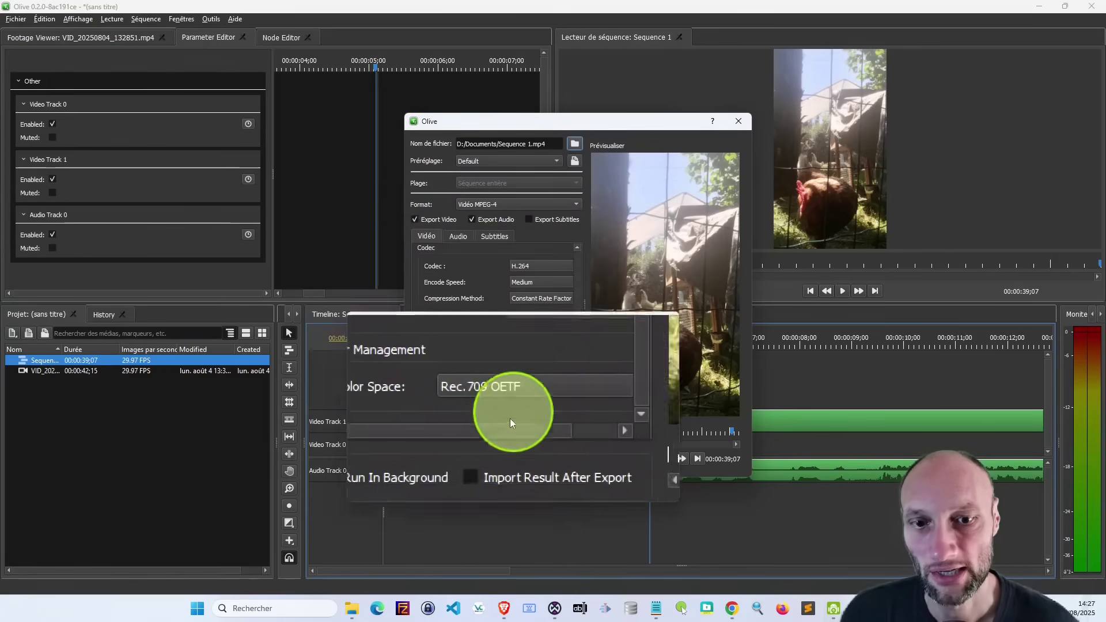
pyautogui.click(473, 466)
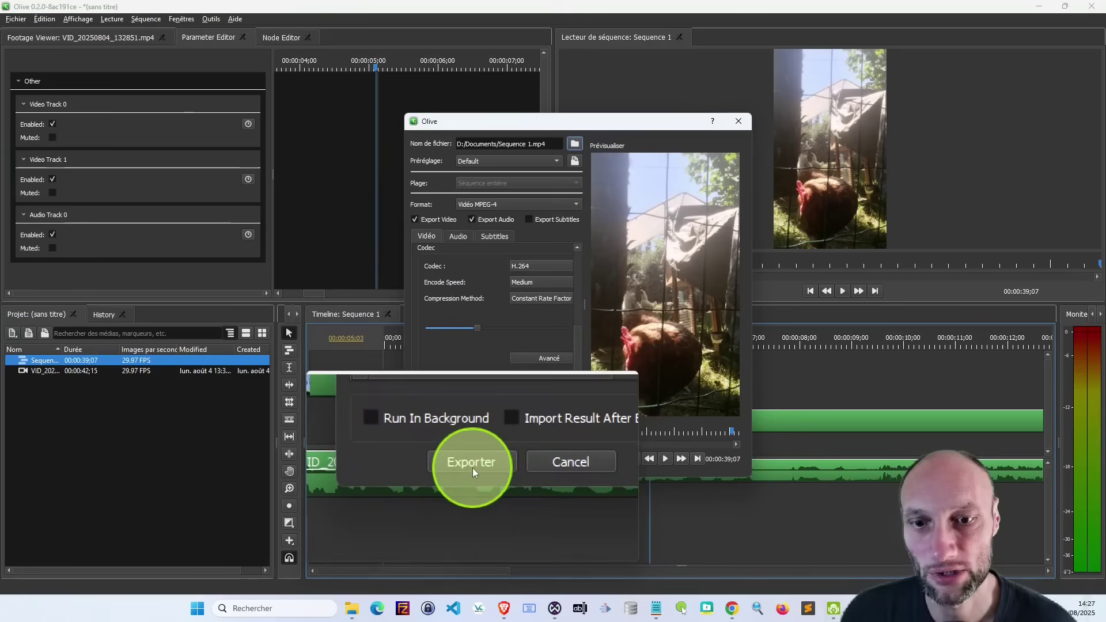